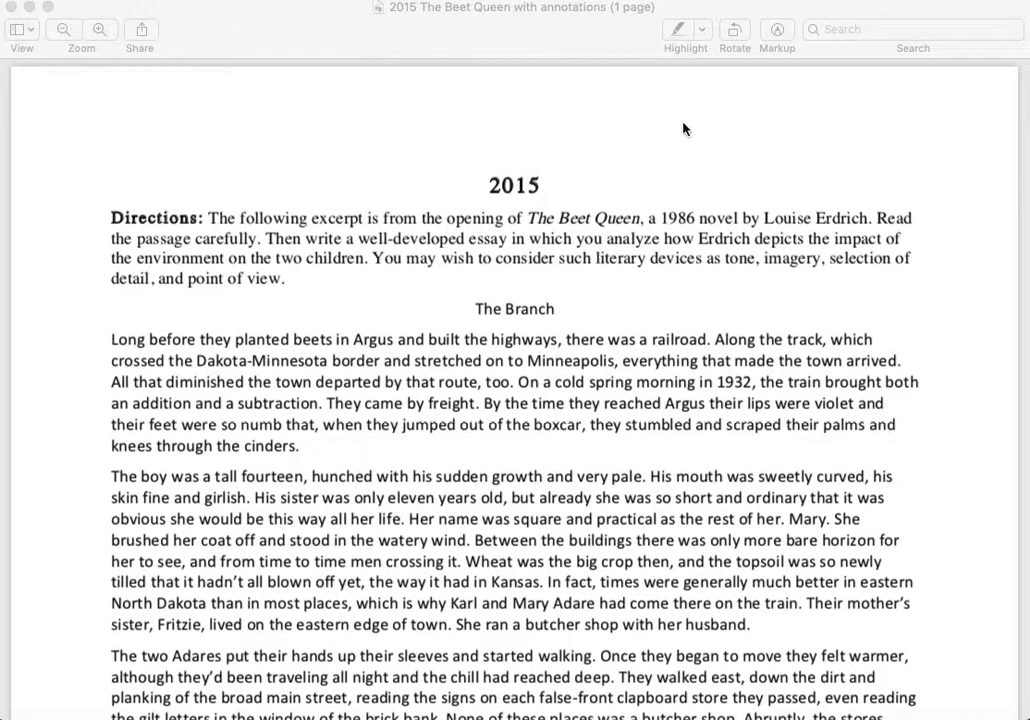
Switch on Preview's highlight mode for the Beet Queen prompt PDF.
{"action": "left_click", "coordinate": [680, 36]}
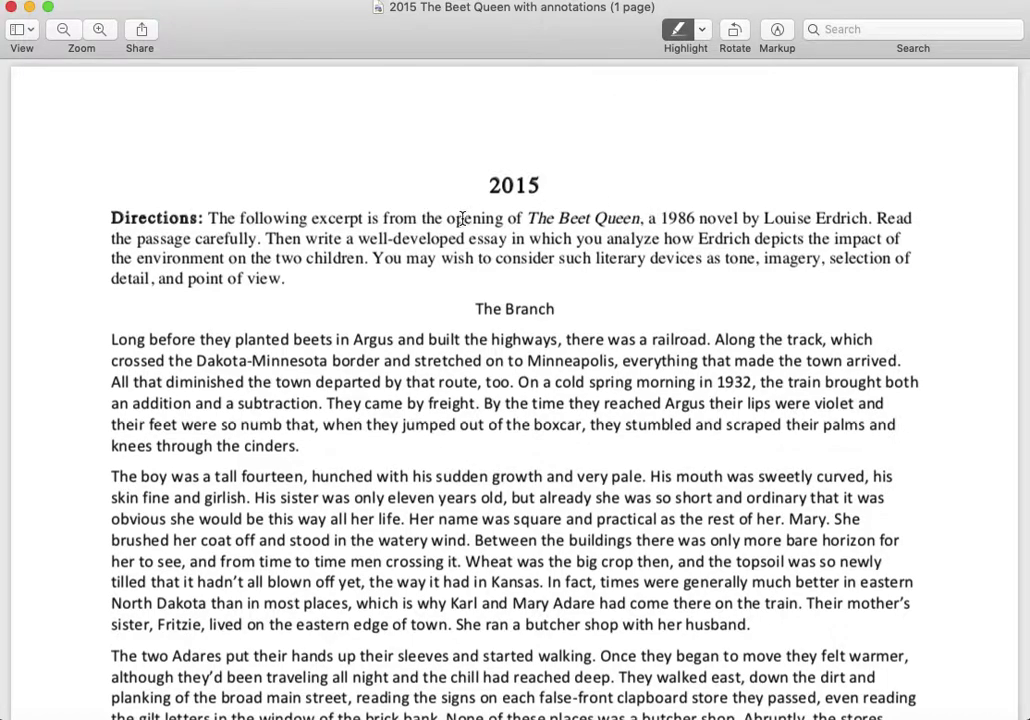
Highlight 'opening', '1986' and 'Louise Erdrich' in yellow in the Directions paragraph.
{"action": "left_click_drag", "start_coordinate": [447, 218], "coordinate": [507, 219]}
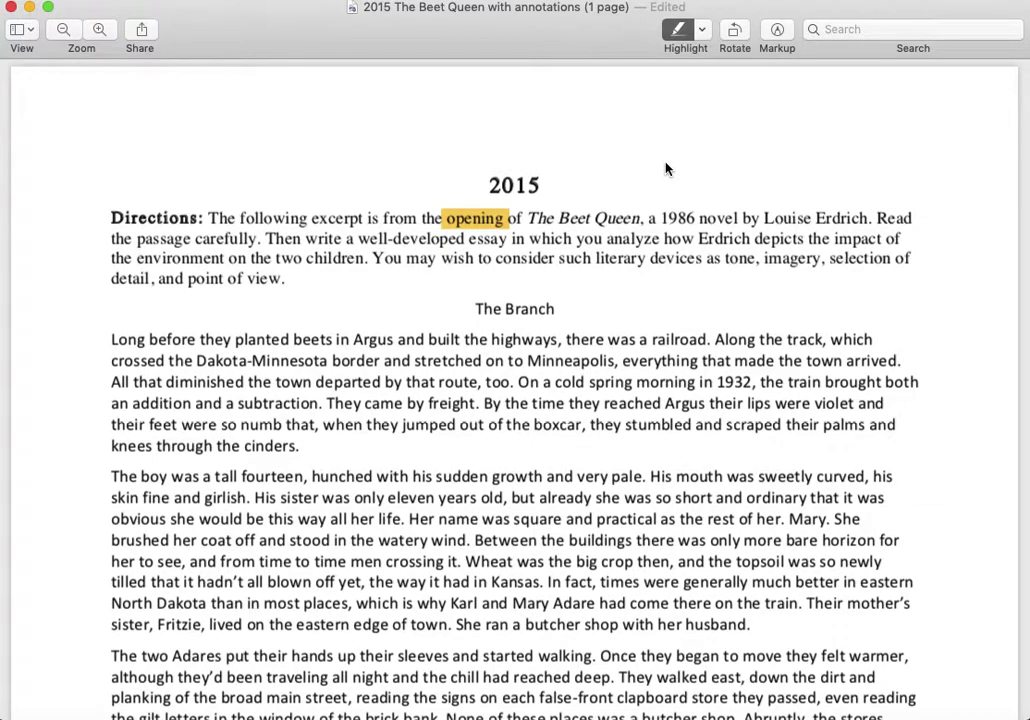
{"action": "left_click_drag", "start_coordinate": [661, 218], "coordinate": [700, 222]}
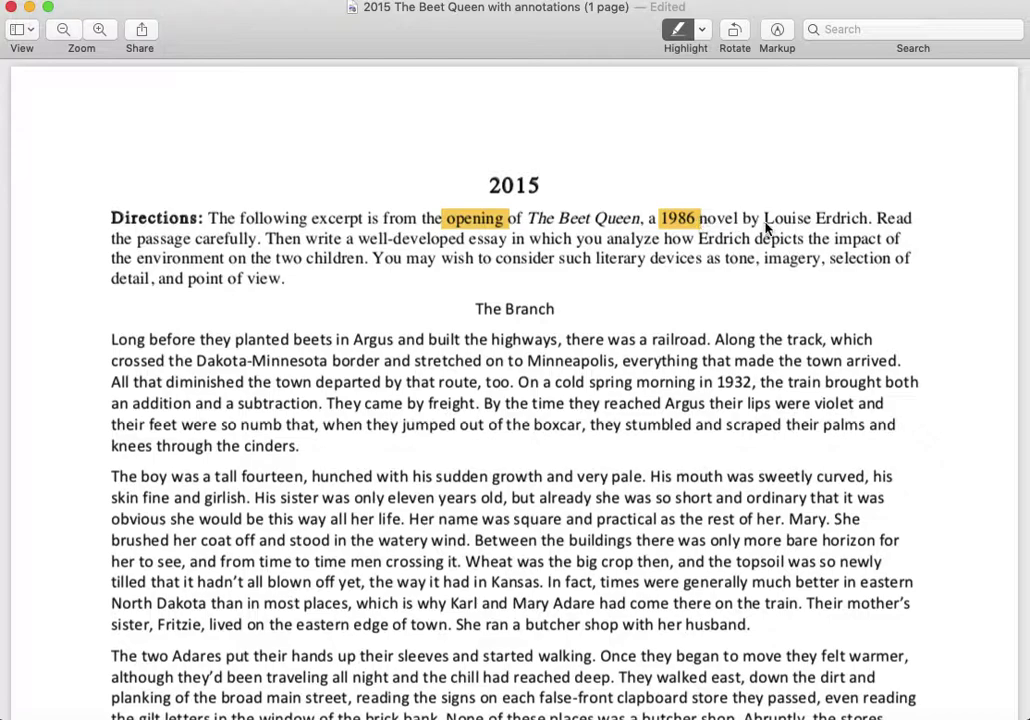
{"action": "left_click_drag", "start_coordinate": [765, 222], "coordinate": [869, 225]}
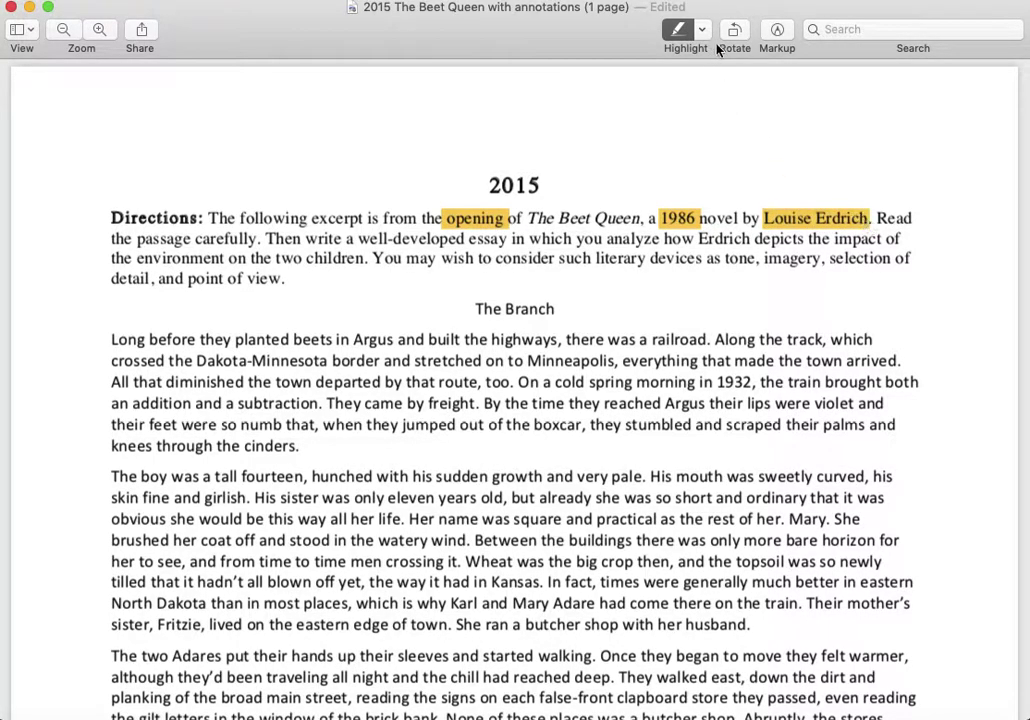
{"action": "left_click", "coordinate": [777, 29]}
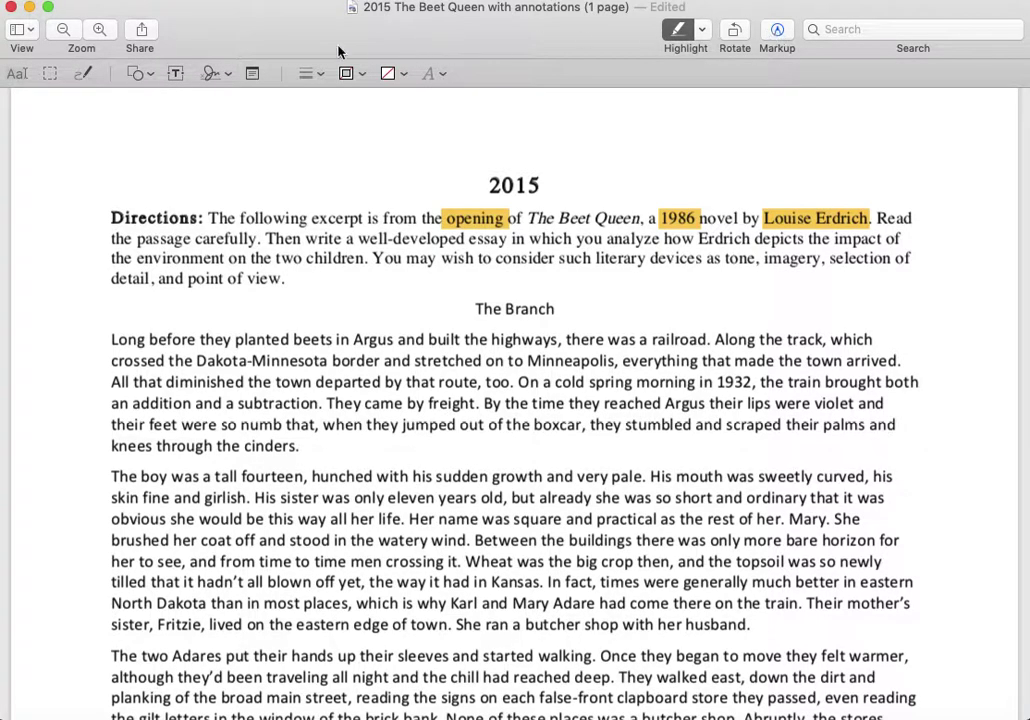
Add a two-line red note 'NYT Best seller / Native American' beside the 2015 title.
{"action": "left_click", "coordinate": [175, 73]}
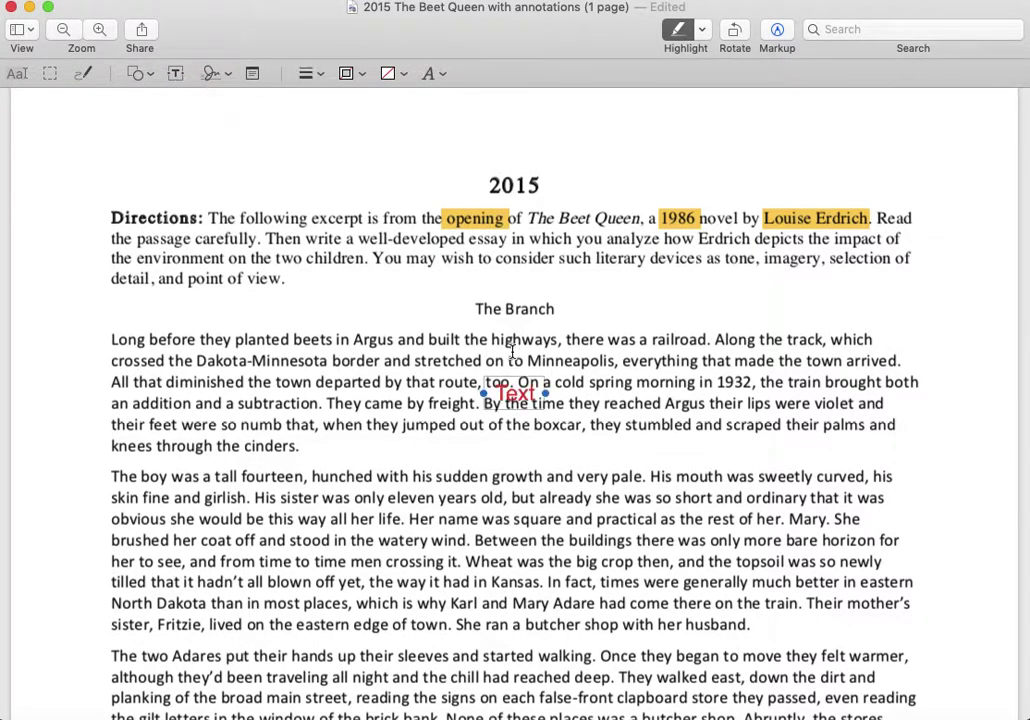
{"action": "mouse_move", "coordinate": [505, 380]}
{"action": "left_mouse_down"}
{"action": "mouse_move", "coordinate": [612, 235]}
{"action": "mouse_move", "coordinate": [801, 175]}
{"action": "left_mouse_up"}
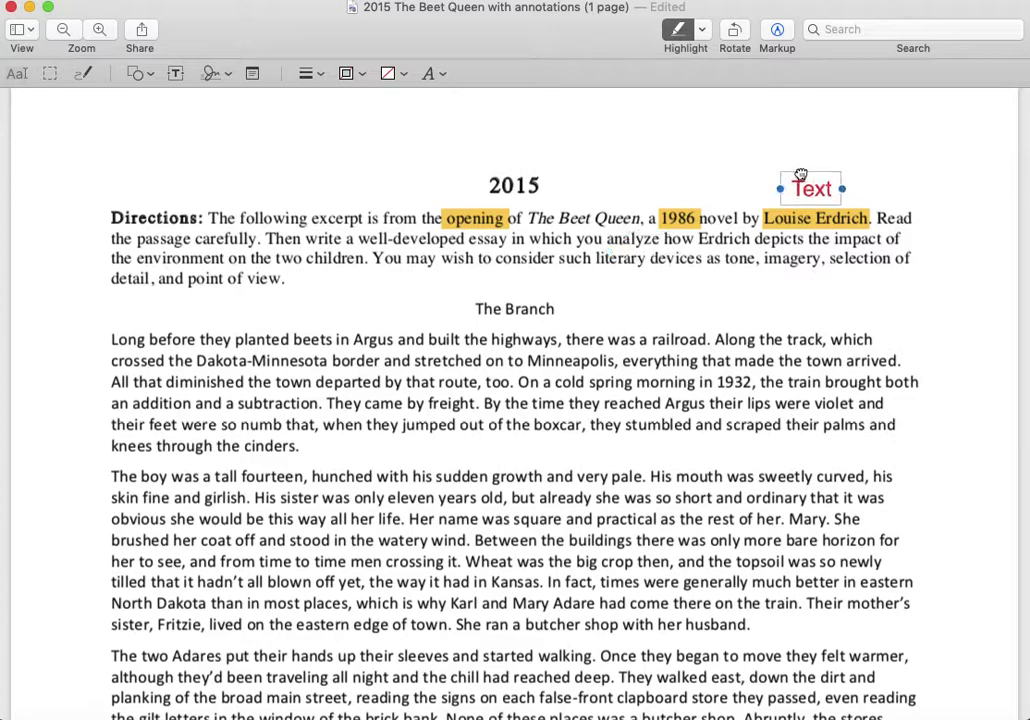
{"action": "double_click", "coordinate": [811, 186]}
{"action": "type", "text": "N"}
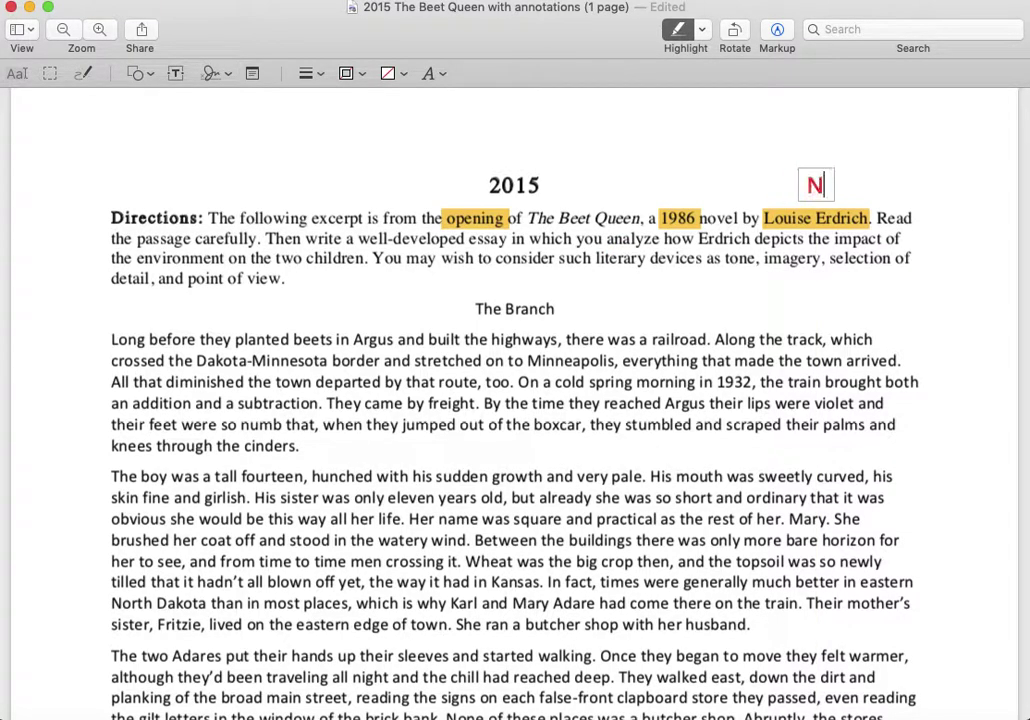
{"action": "type", "text": "YT Best seller"}
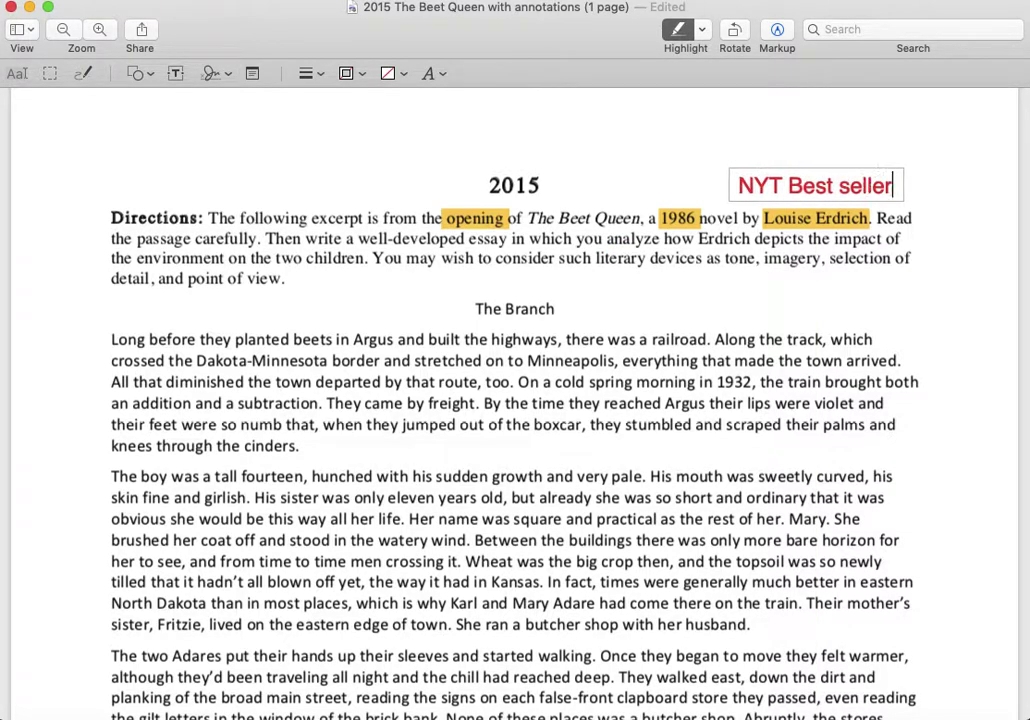
{"action": "key", "text": "Return"}
{"action": "type", "text": "Native American"}
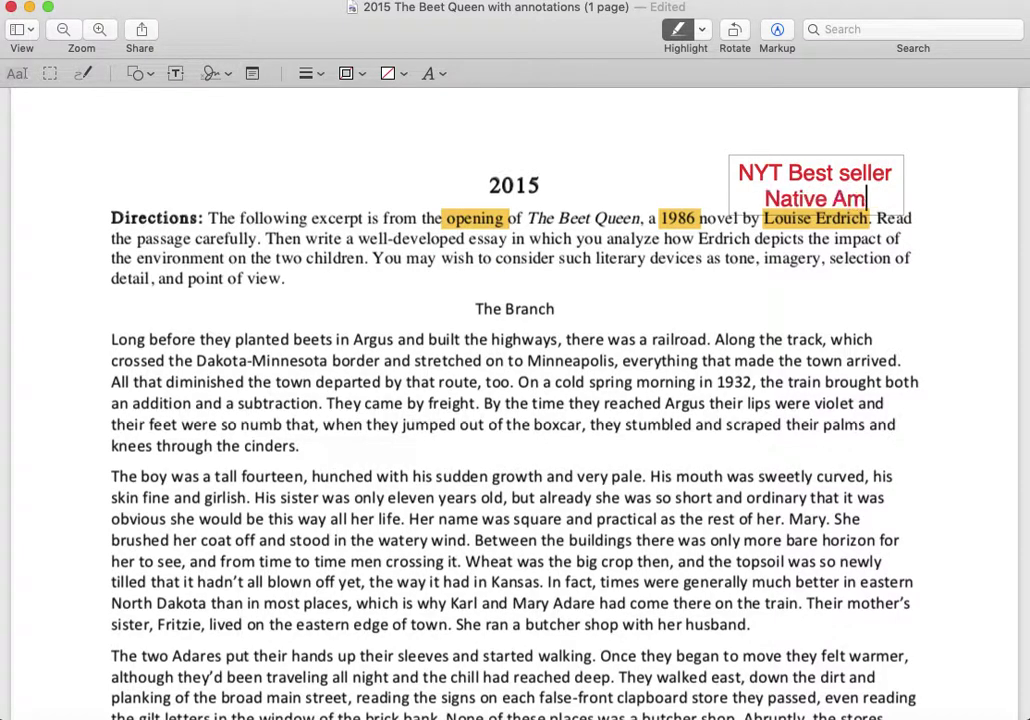
{"action": "left_click", "coordinate": [929, 252]}
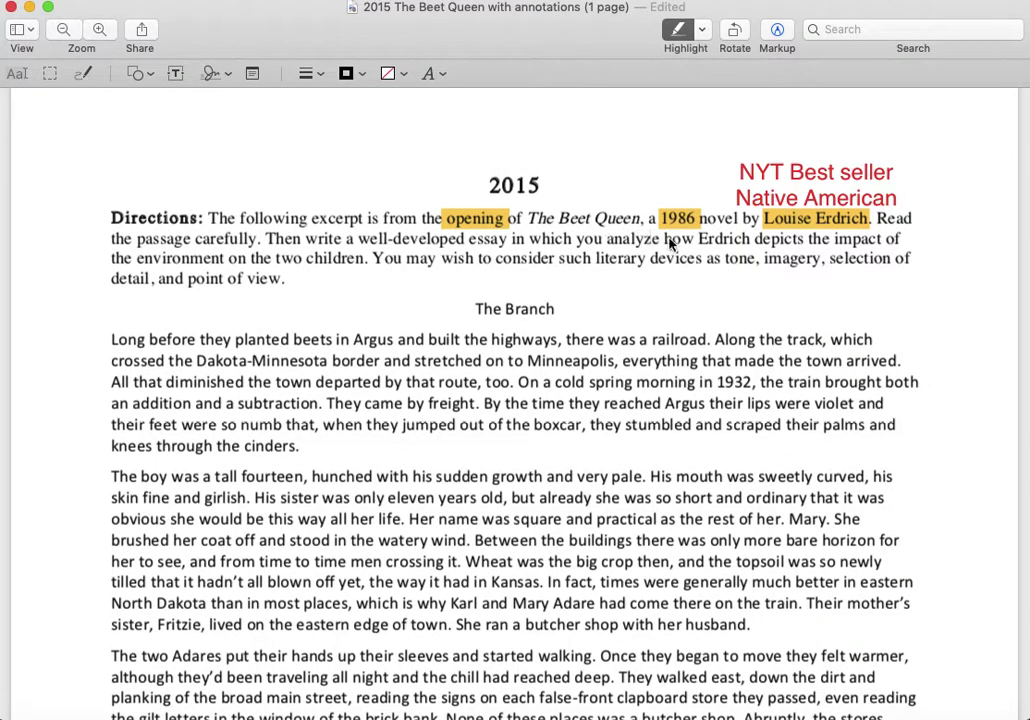
Highlight 'how Erdrich depicts the impact of the environment' in yellow.
{"action": "left_click_drag", "start_coordinate": [662, 240], "coordinate": [792, 241]}
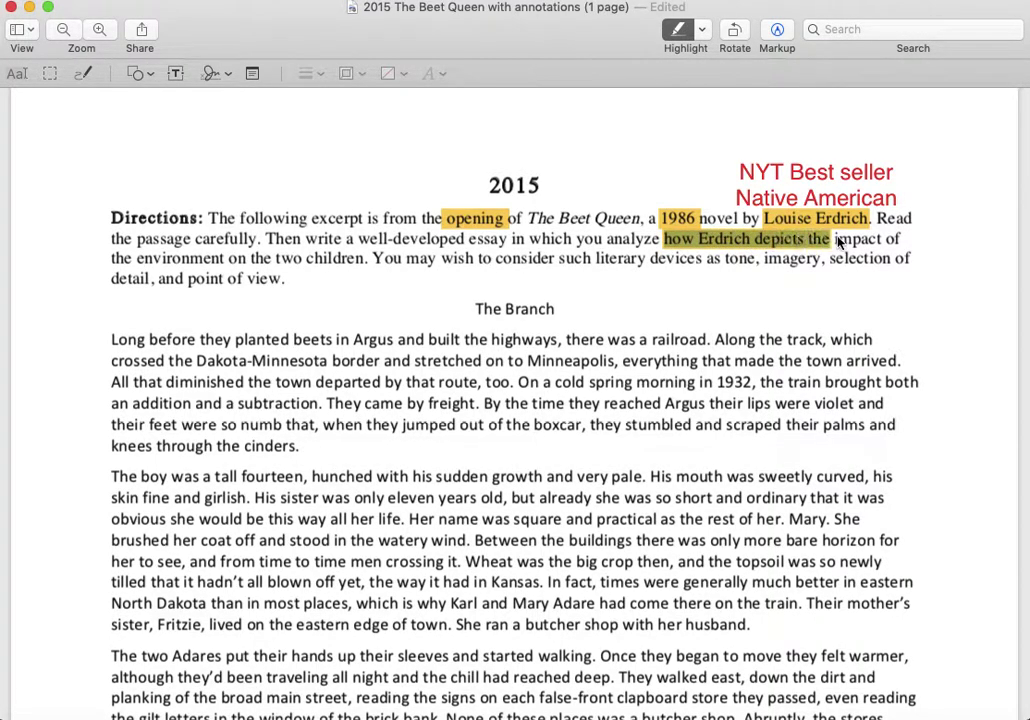
{"action": "left_click_drag", "start_coordinate": [895, 243], "coordinate": [901, 241]}
{"action": "left_click_drag", "start_coordinate": [112, 260], "coordinate": [231, 259]}
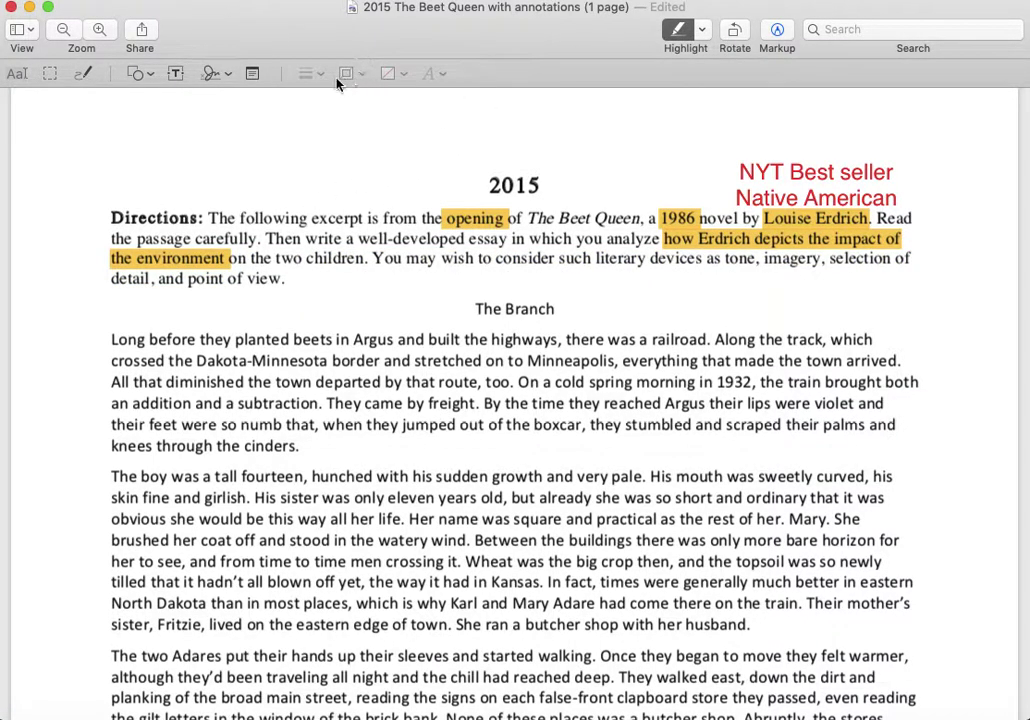
Add a red 'Setting' note in the left margin and highlight 'two children'.
{"action": "left_click", "coordinate": [175, 73]}
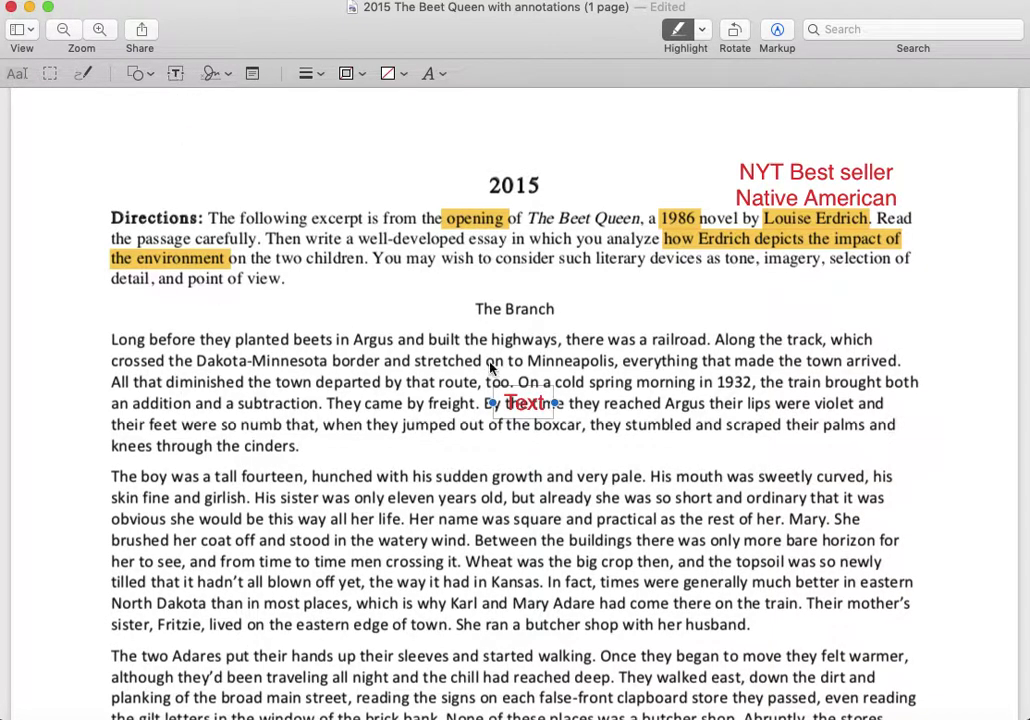
{"action": "mouse_move", "coordinate": [519, 392]}
{"action": "left_mouse_down"}
{"action": "mouse_move", "coordinate": [433, 383]}
{"action": "mouse_move", "coordinate": [88, 214]}
{"action": "mouse_move", "coordinate": [69, 256]}
{"action": "left_mouse_up"}
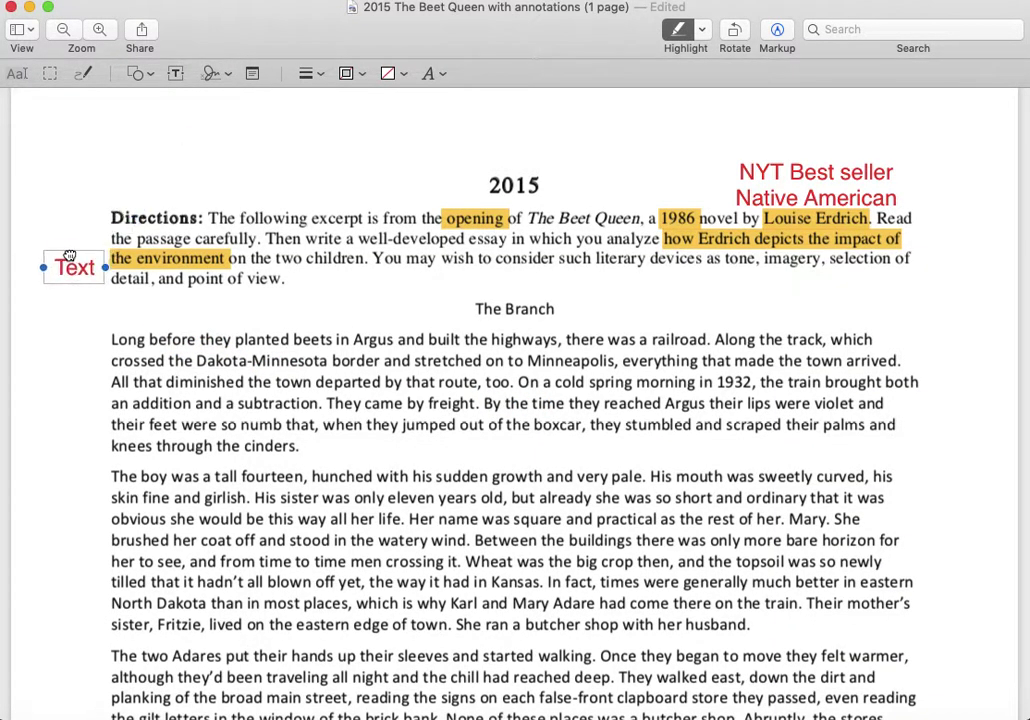
{"action": "double_click", "coordinate": [69, 256]}
{"action": "type", "text": "Setting"}
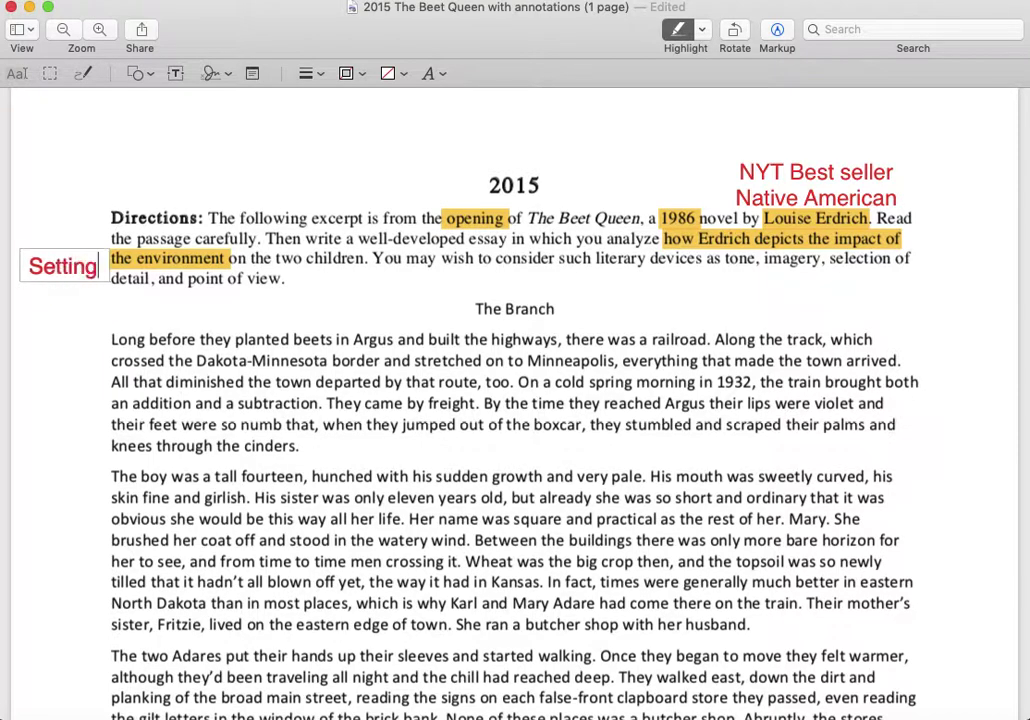
{"action": "left_click", "coordinate": [225, 340]}
{"action": "left_click_drag", "start_coordinate": [276, 258], "coordinate": [364, 258]}
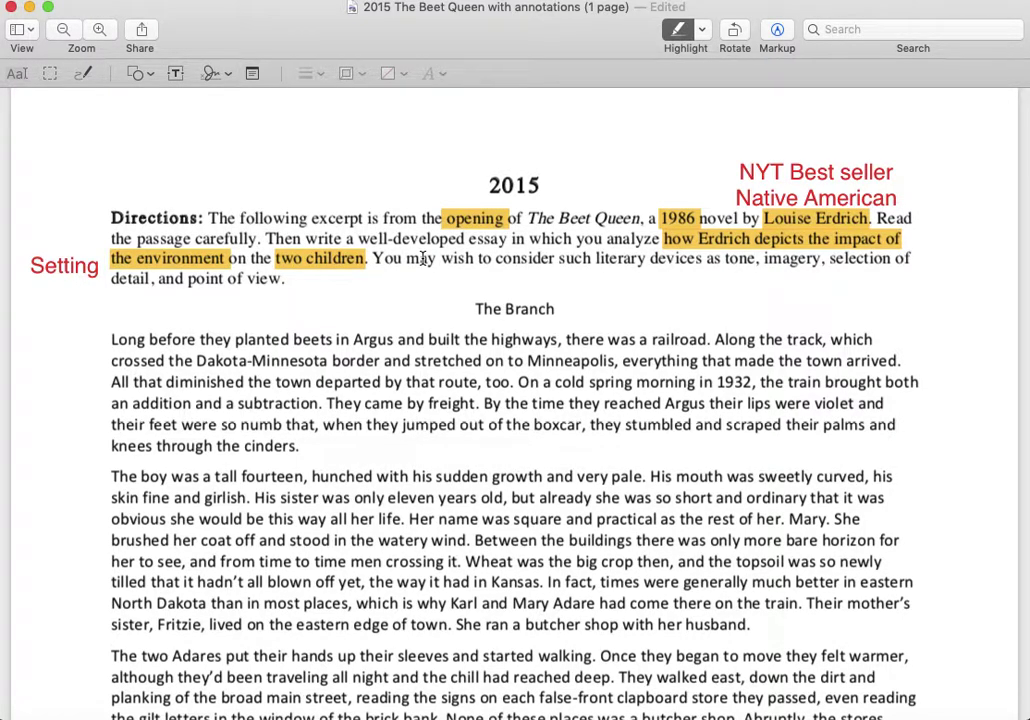
Replace the literary-devices sentence's yellow highlight with a strikethrough, then restore yellow highlighting.
{"action": "left_click_drag", "start_coordinate": [372, 258], "coordinate": [441, 277]}
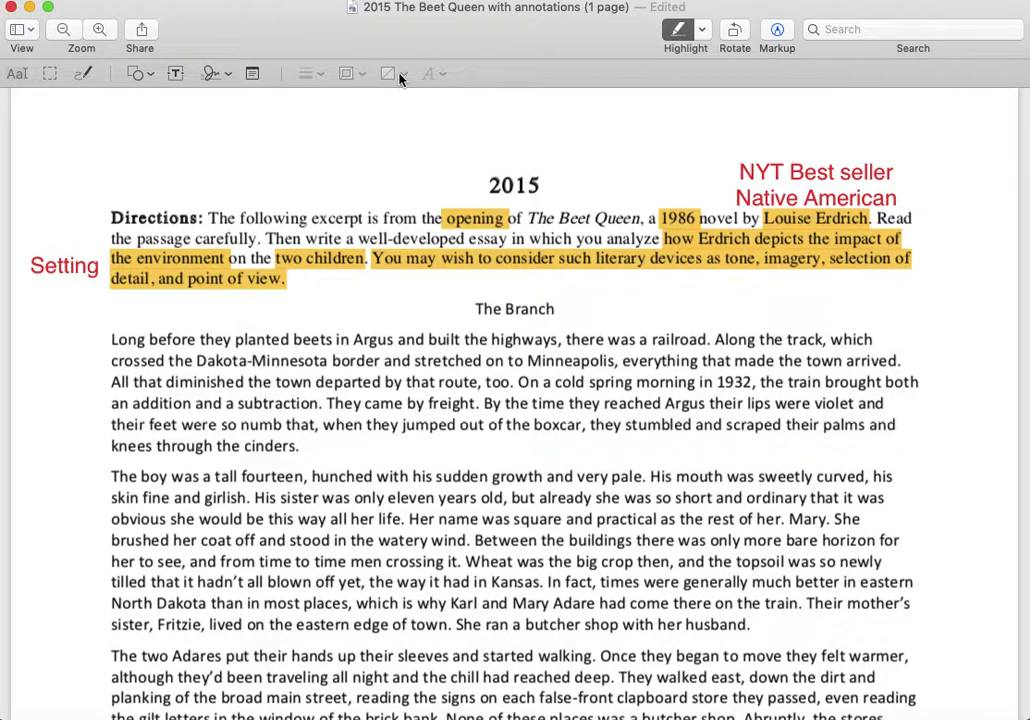
{"action": "left_click", "coordinate": [702, 29]}
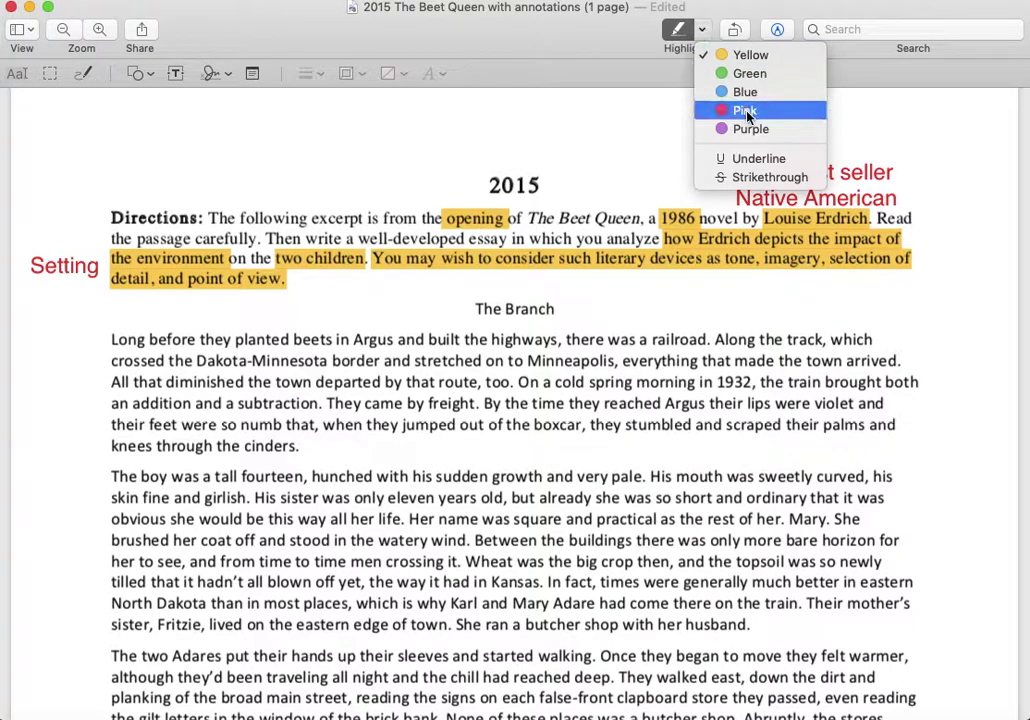
{"action": "left_click", "coordinate": [768, 177]}
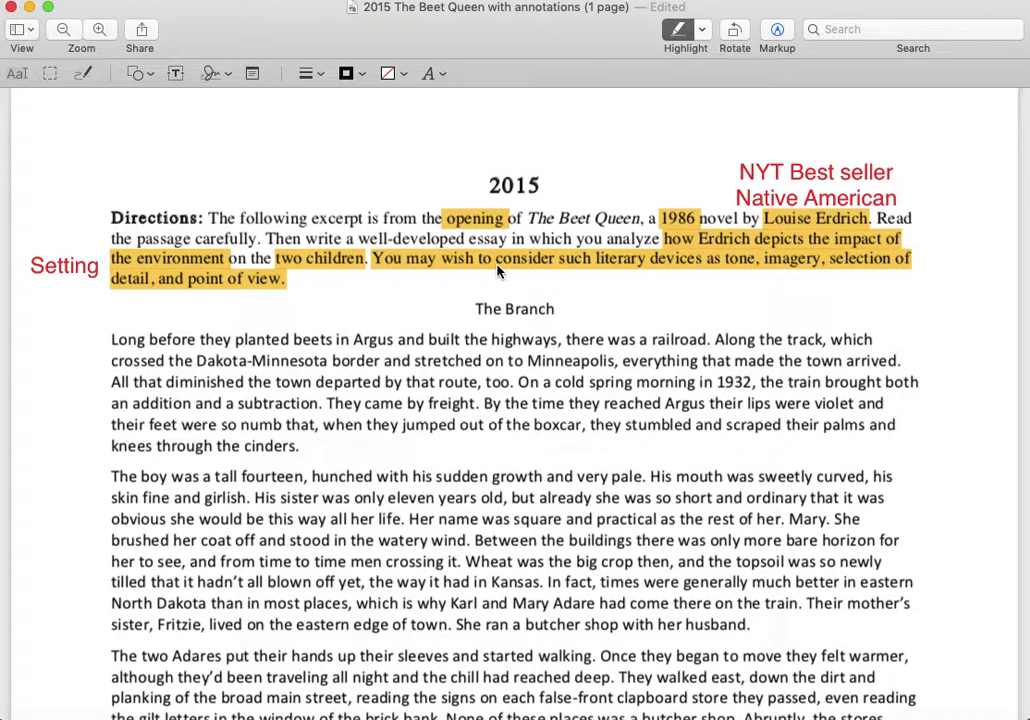
{"action": "left_click", "coordinate": [392, 261]}
{"action": "key", "text": "Delete"}
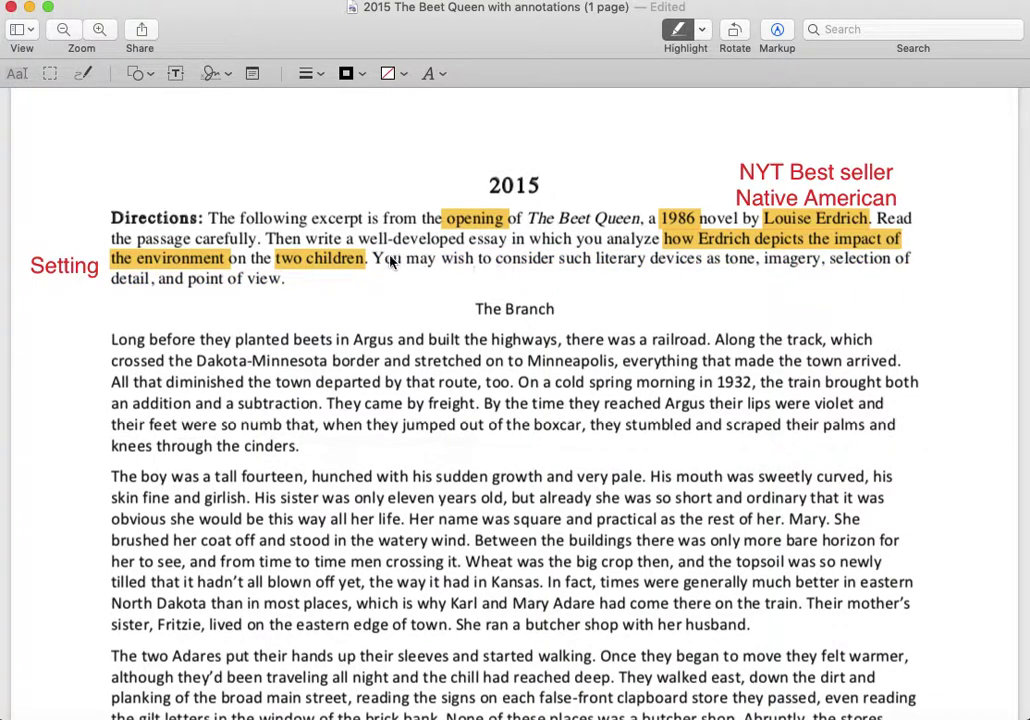
{"action": "left_click", "coordinate": [701, 29]}
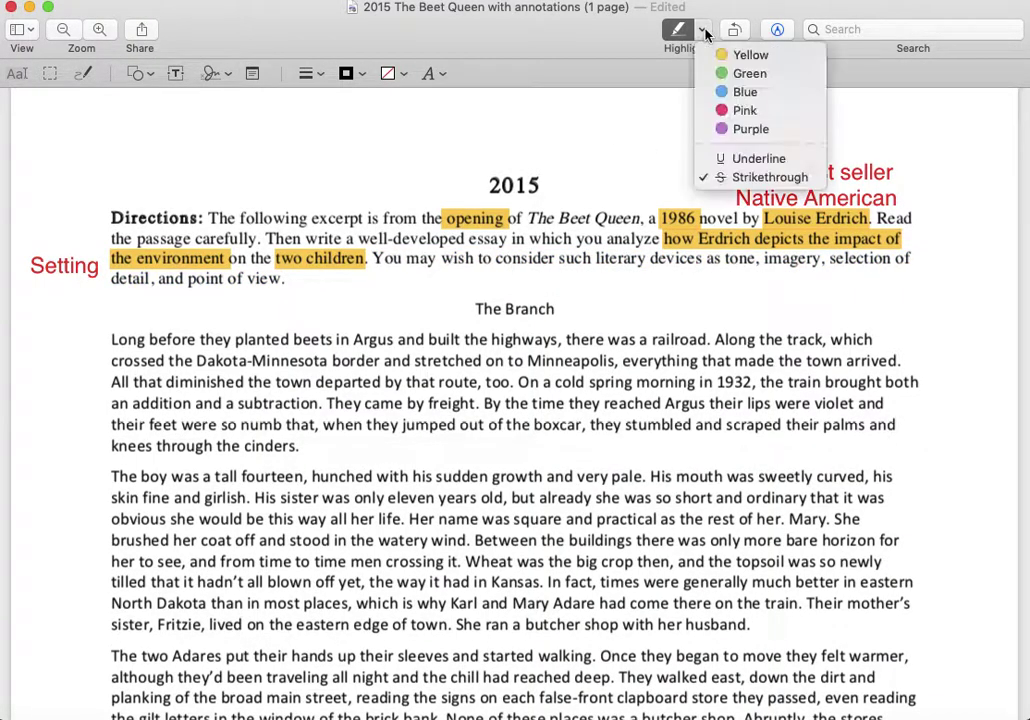
{"action": "left_click", "coordinate": [716, 178]}
{"action": "left_click_drag", "start_coordinate": [371, 258], "coordinate": [379, 273]}
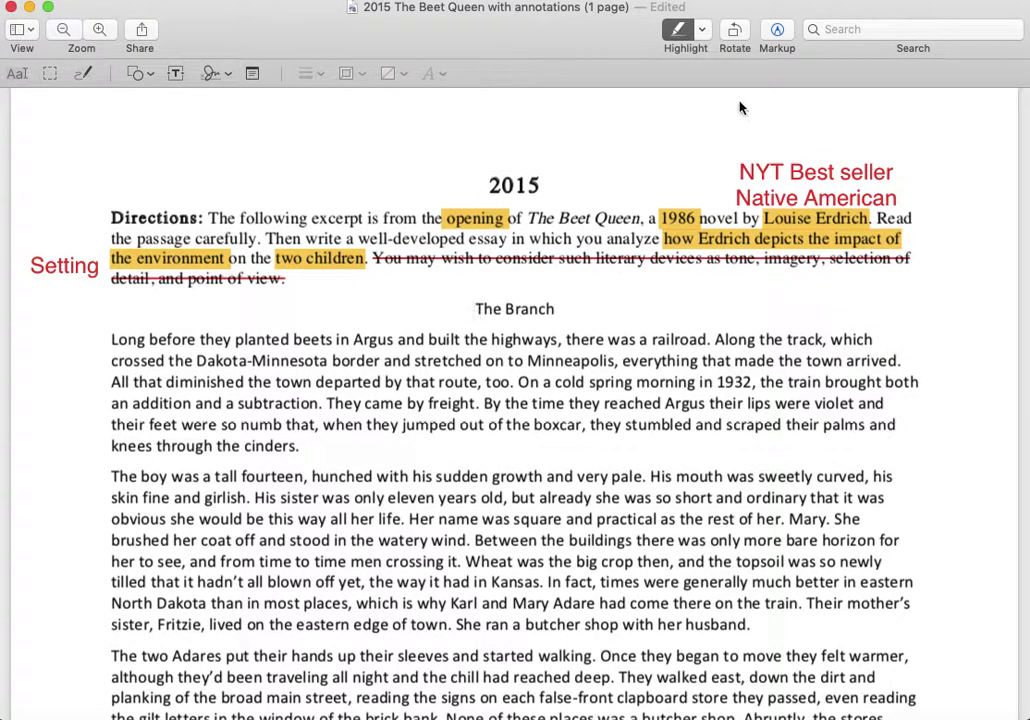
{"action": "left_click", "coordinate": [704, 30]}
{"action": "left_click", "coordinate": [720, 55]}
Add a red note below Setting: 'Where, when, weather, contrasts, movement -- how does it impact the character(s)'.
{"action": "scroll", "coordinate": [548, 430], "scroll_direction": "down", "scroll_amount": 2}
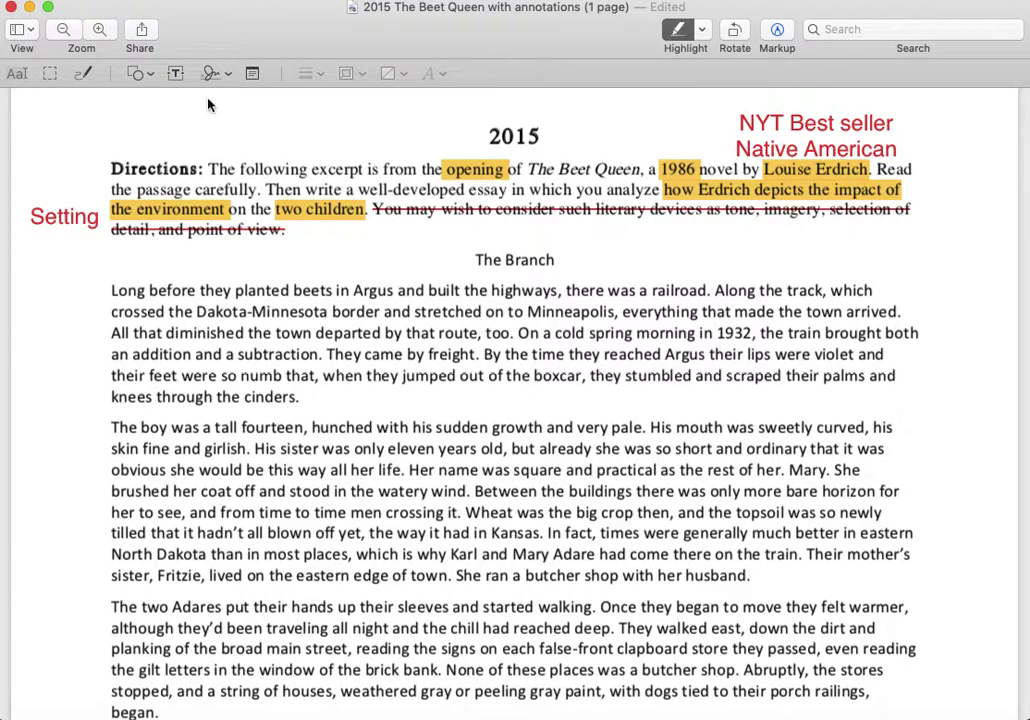
{"action": "left_click", "coordinate": [176, 73]}
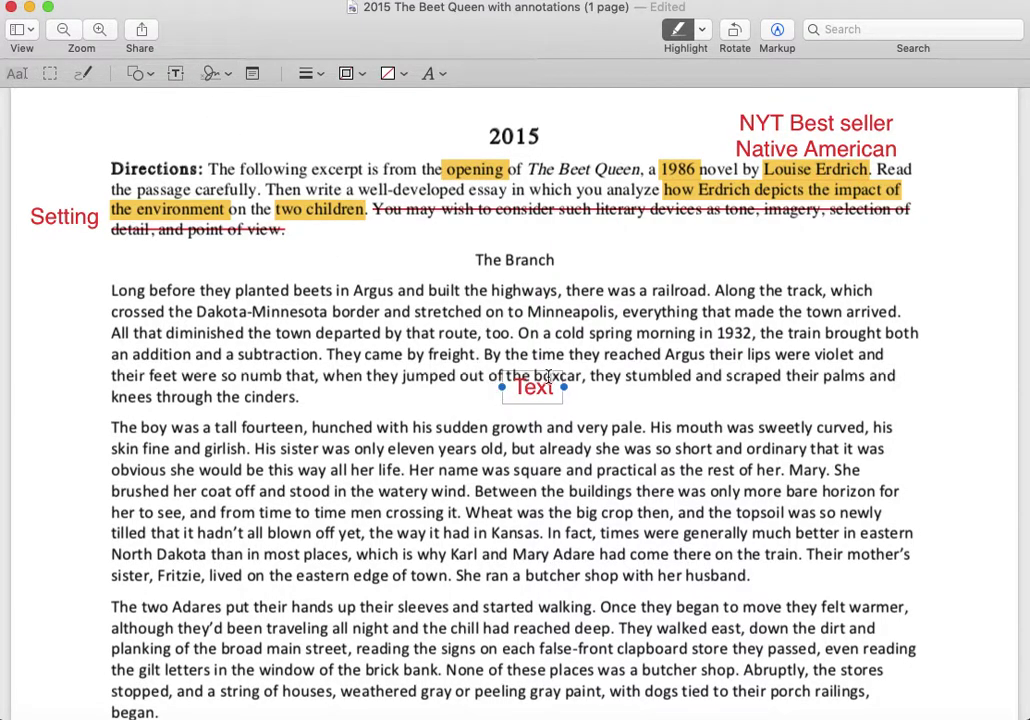
{"action": "mouse_move", "coordinate": [533, 376]}
{"action": "left_mouse_down"}
{"action": "mouse_move", "coordinate": [280, 292]}
{"action": "mouse_move", "coordinate": [46, 258]}
{"action": "mouse_move", "coordinate": [58, 240]}
{"action": "mouse_move", "coordinate": [115, 253]}
{"action": "mouse_move", "coordinate": [416, 267]}
{"action": "left_mouse_up"}
{"action": "double_click", "coordinate": [224, 252]}
{"action": "type", "text": "Where, whe"}
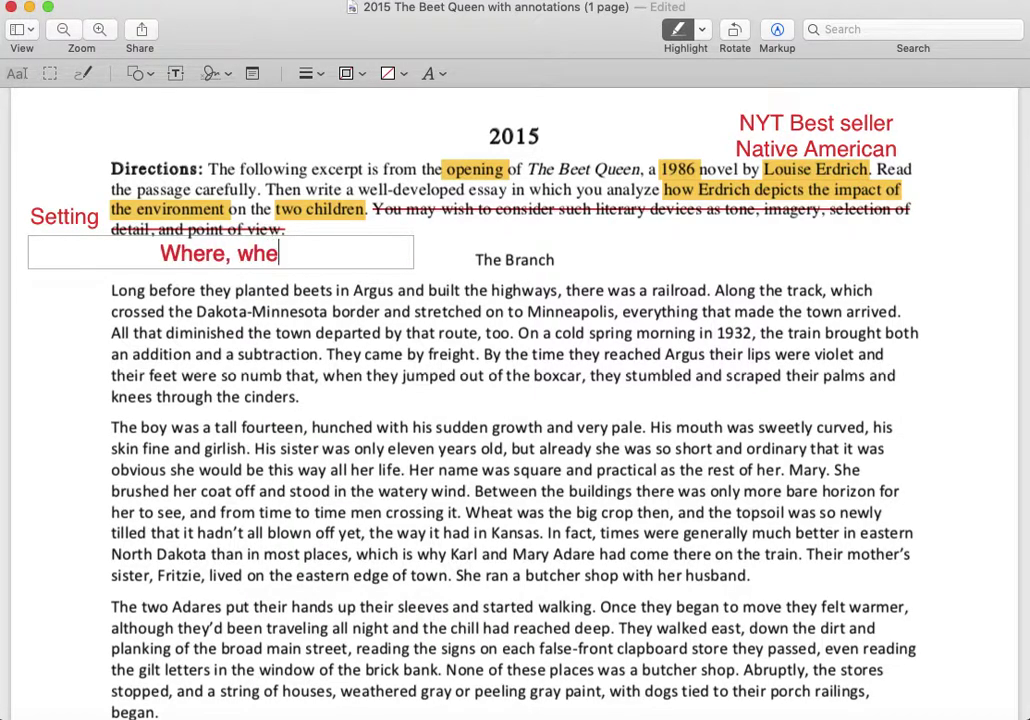
{"action": "type", "text": "n, weather,"}
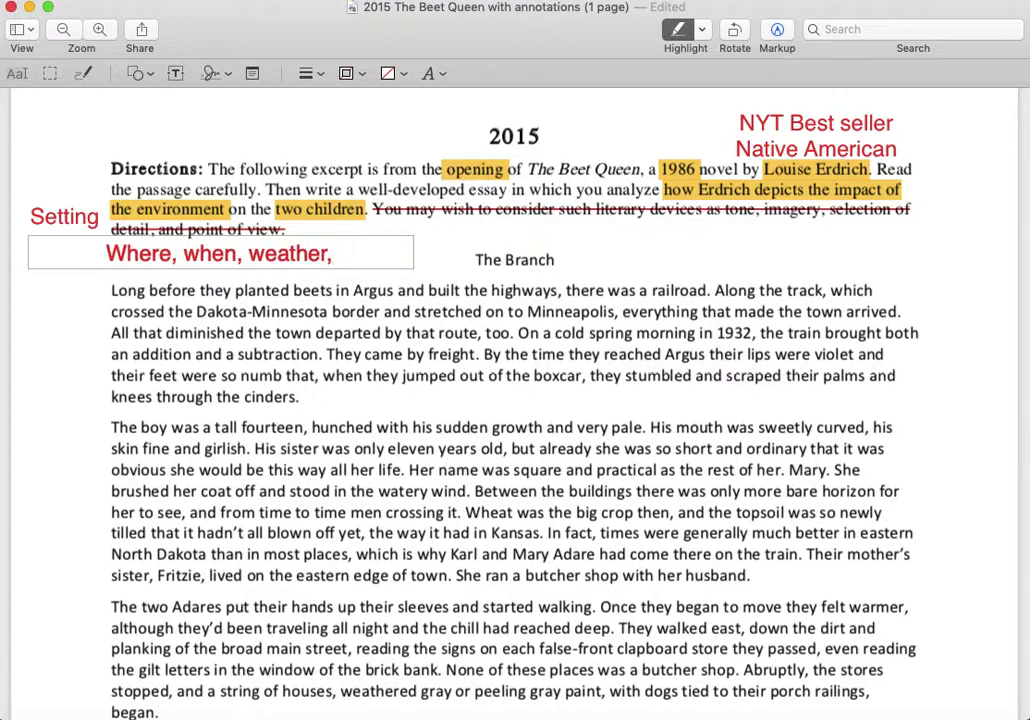
{"action": "type", "text": " contr"}
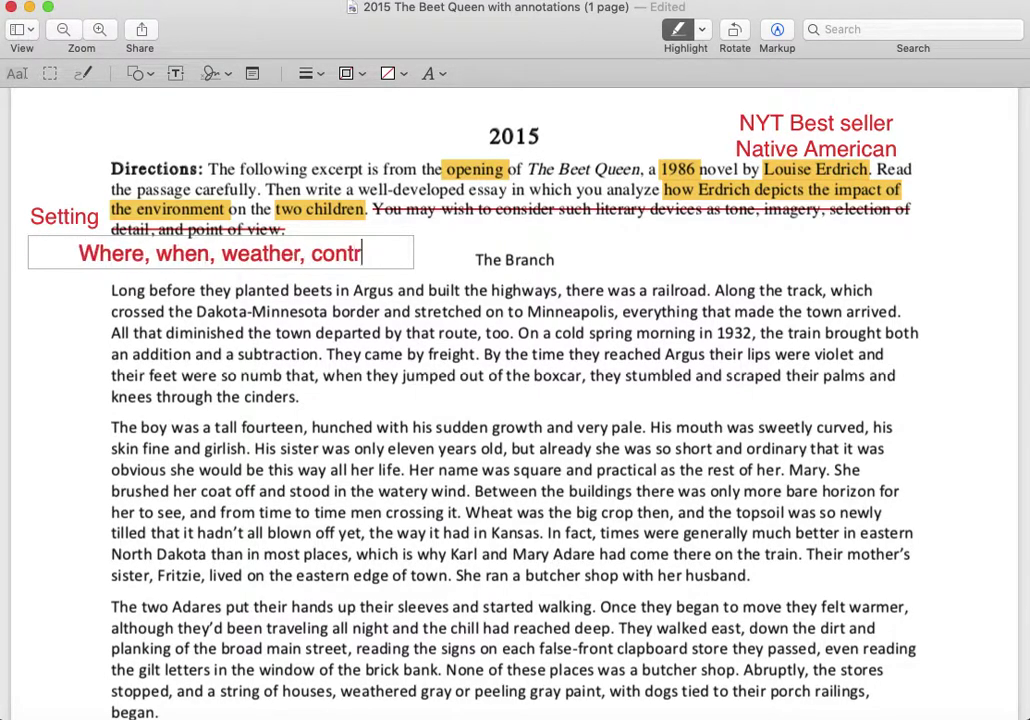
{"action": "type", "text": "asts,"}
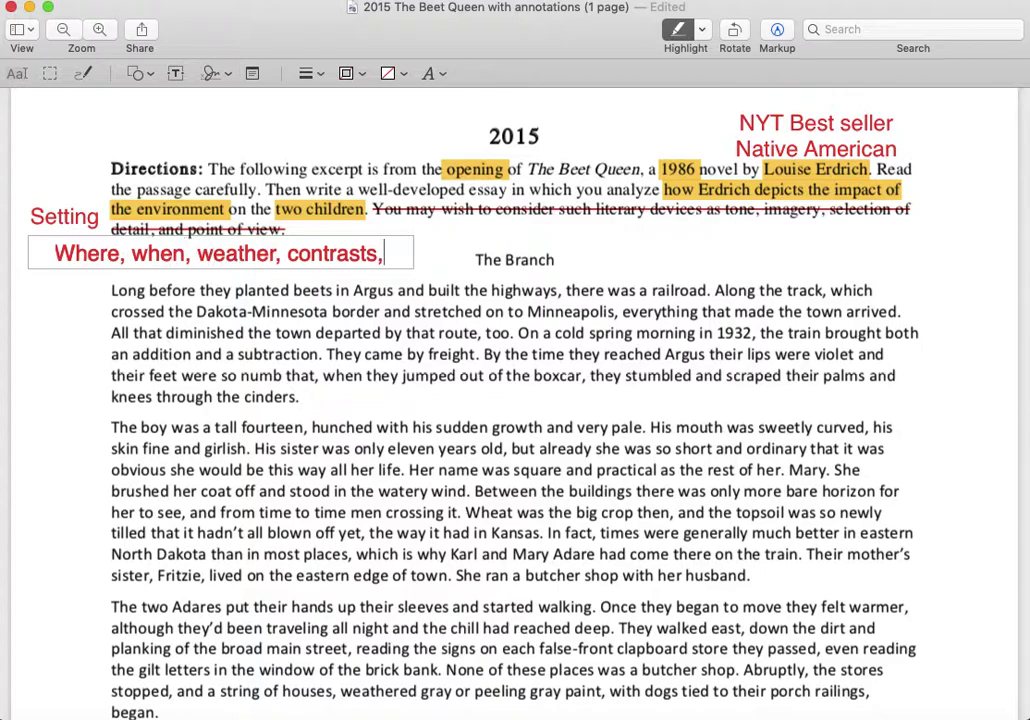
{"action": "type", "text": " move"}
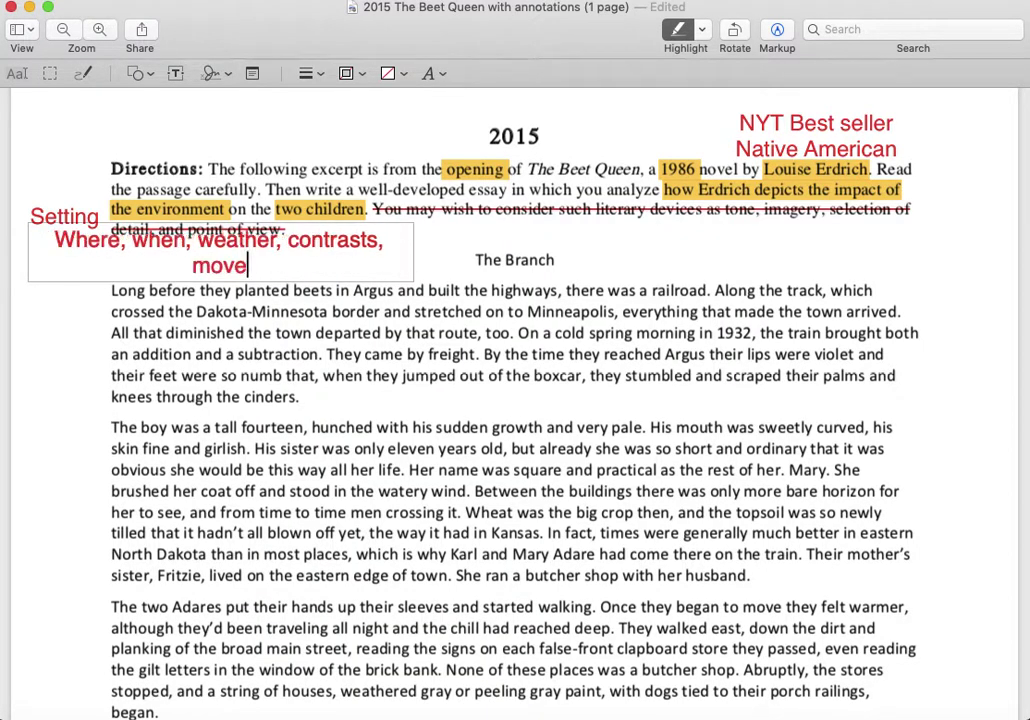
{"action": "type", "text": "ment,"}
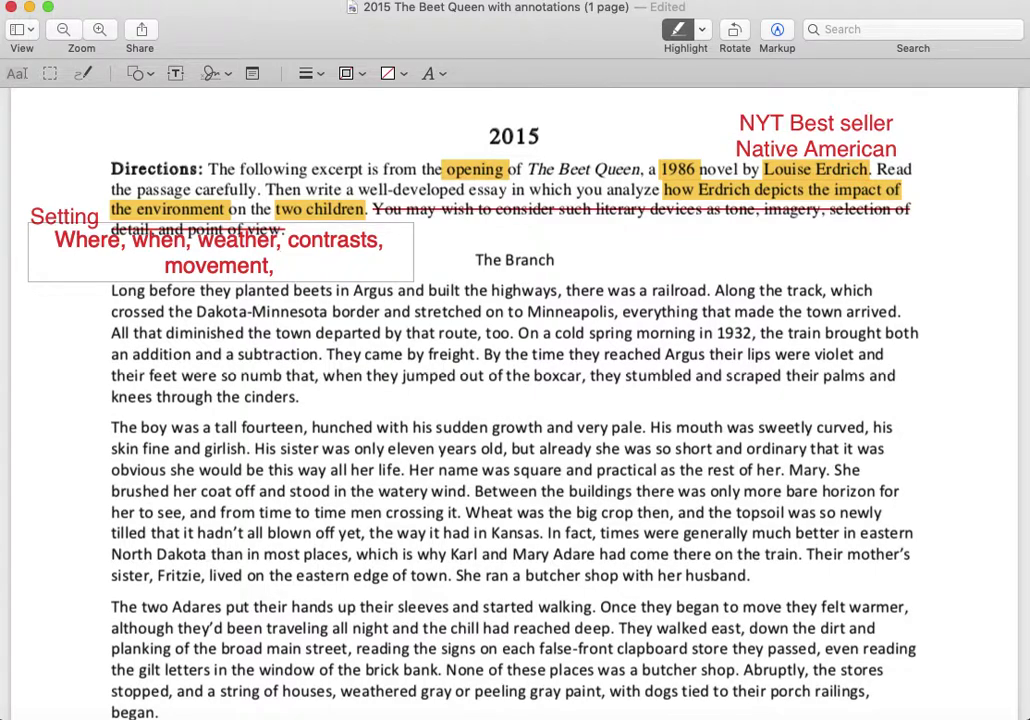
{"action": "key", "text": "BackSpace"}
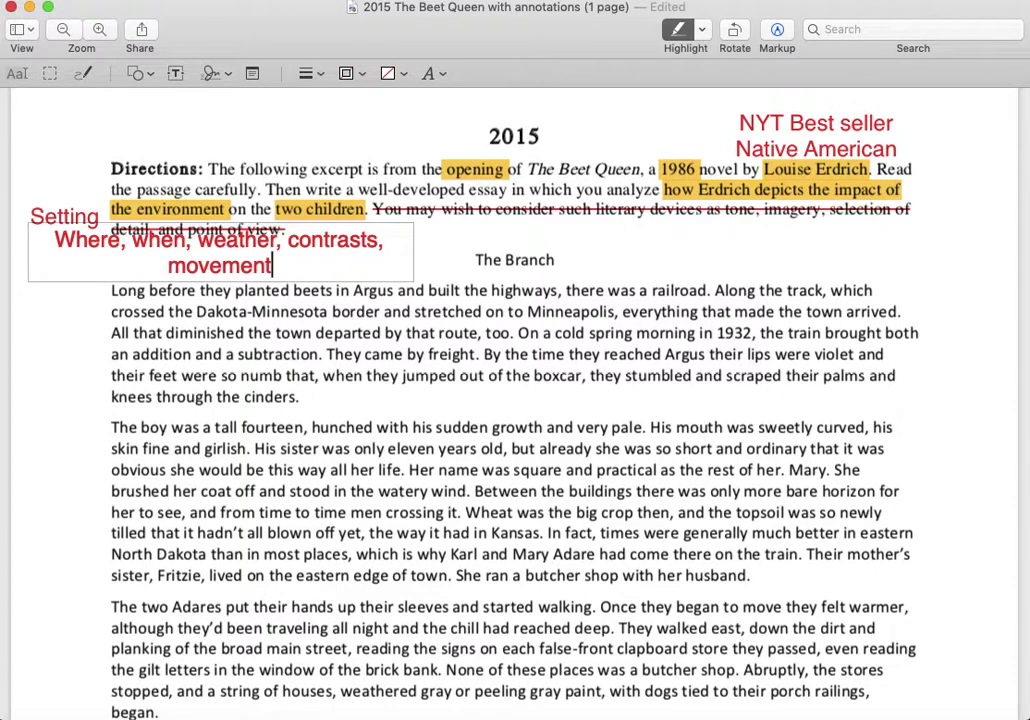
{"action": "type", "text": "-- how does it impa"}
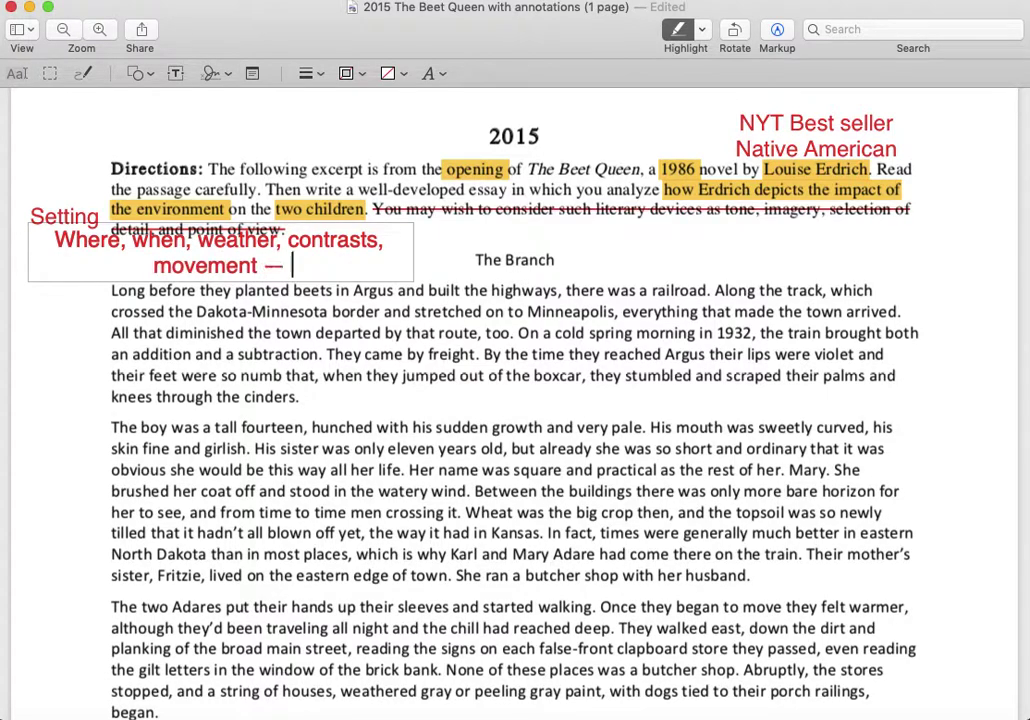
{"action": "type", "text": "ct the car"}
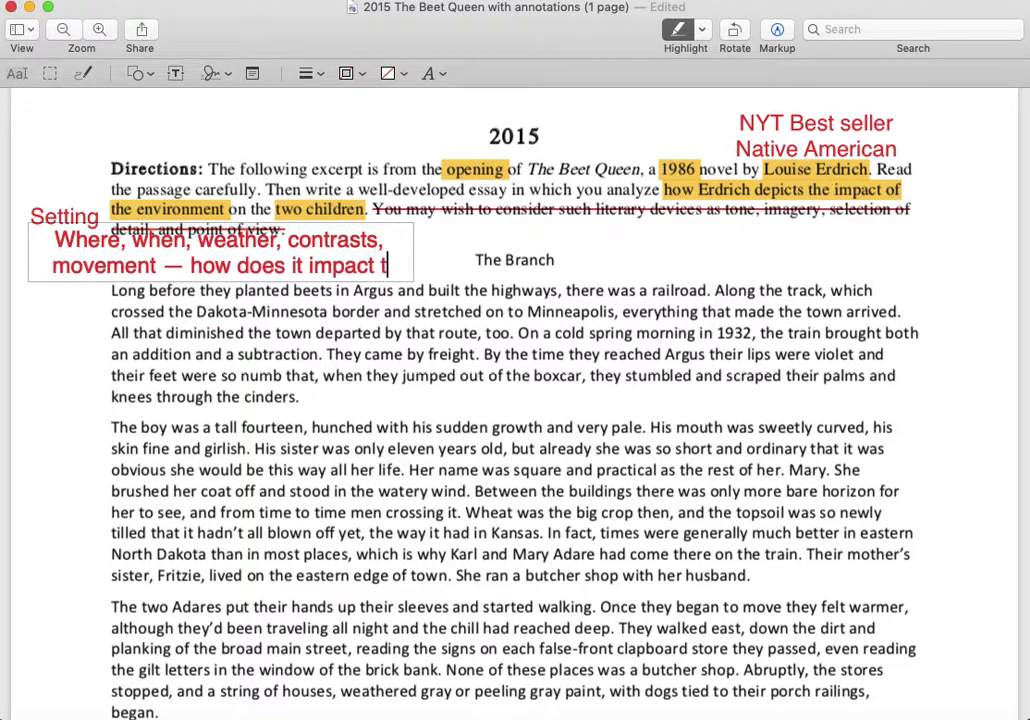
{"action": "key", "text": "BackSpace"}
{"action": "key", "text": "BackSpace"}
{"action": "type", "text": "haracter(s)"}
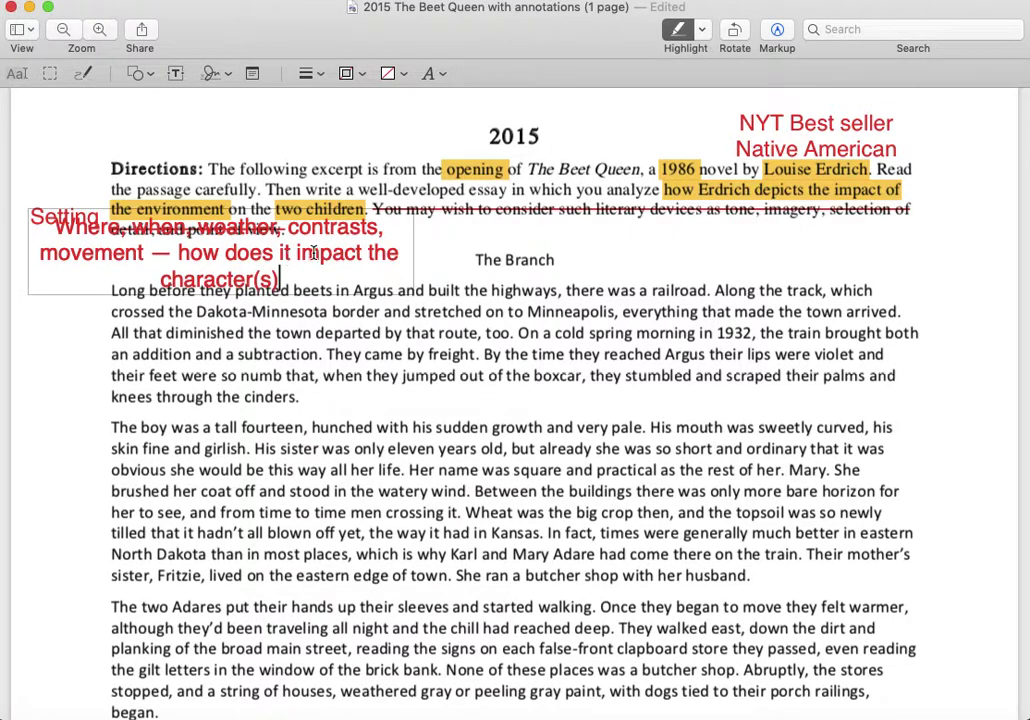
Reduce the note's font size to 18 pt and position it under Setting.
{"action": "mouse_move", "coordinate": [289, 262]}
{"action": "left_mouse_down"}
{"action": "mouse_move", "coordinate": [104, 270]}
{"action": "mouse_move", "coordinate": [110, 250]}
{"action": "mouse_move", "coordinate": [322, 296]}
{"action": "left_mouse_up"}
{"action": "triple_click", "coordinate": [226, 250]}
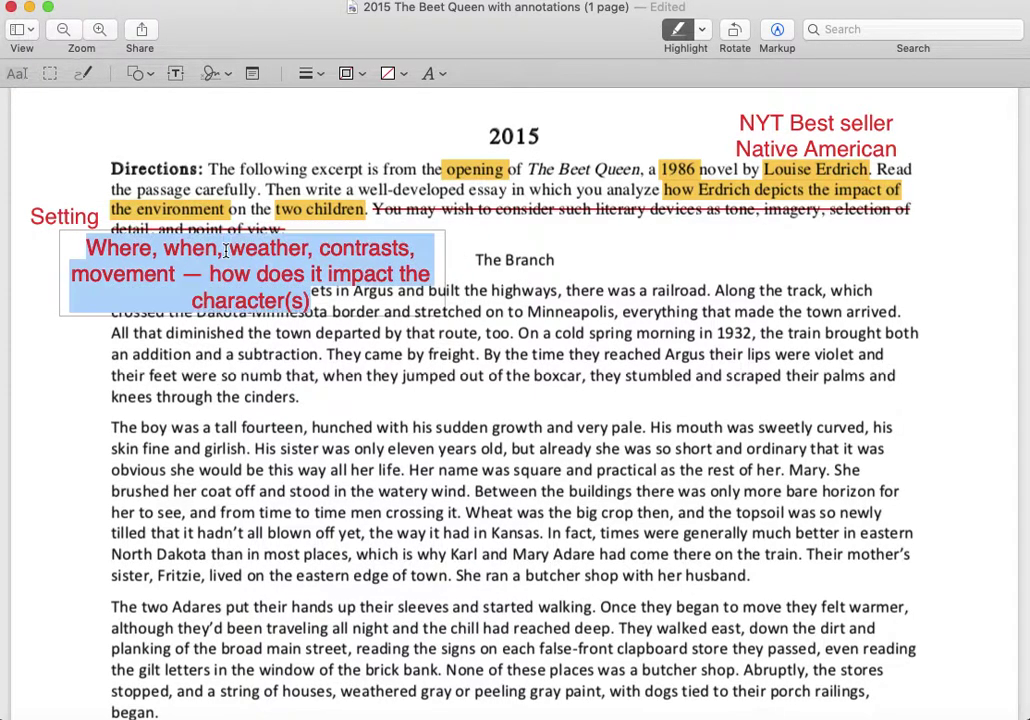
{"action": "left_click", "coordinate": [444, 75]}
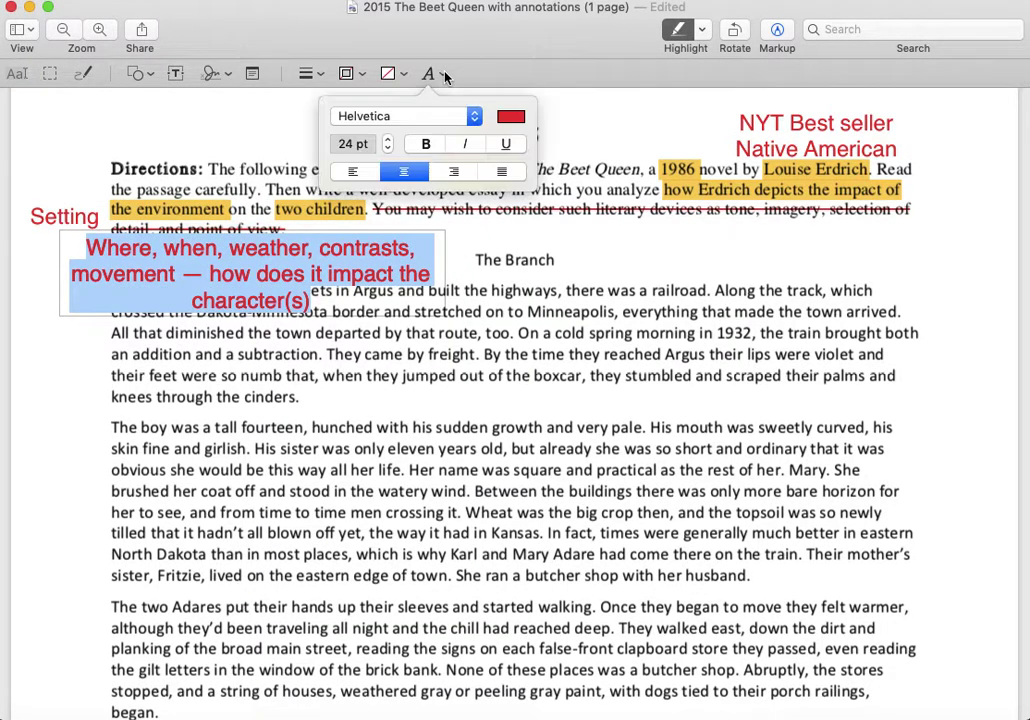
{"action": "left_click", "coordinate": [388, 149]}
{"action": "left_click", "coordinate": [388, 149]}
{"action": "left_click", "coordinate": [388, 149]}
{"action": "left_click", "coordinate": [388, 149]}
{"action": "left_click", "coordinate": [388, 149]}
{"action": "left_click", "coordinate": [388, 149]}
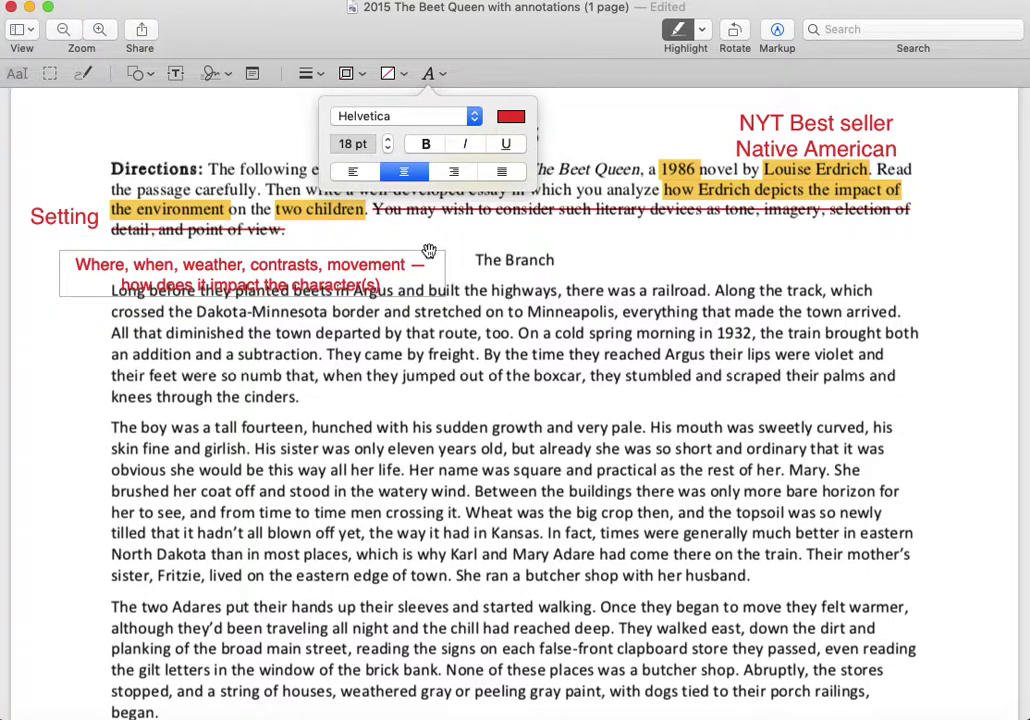
{"action": "left_click", "coordinate": [340, 267]}
{"action": "left_click_drag", "start_coordinate": [340, 267], "coordinate": [304, 257]}
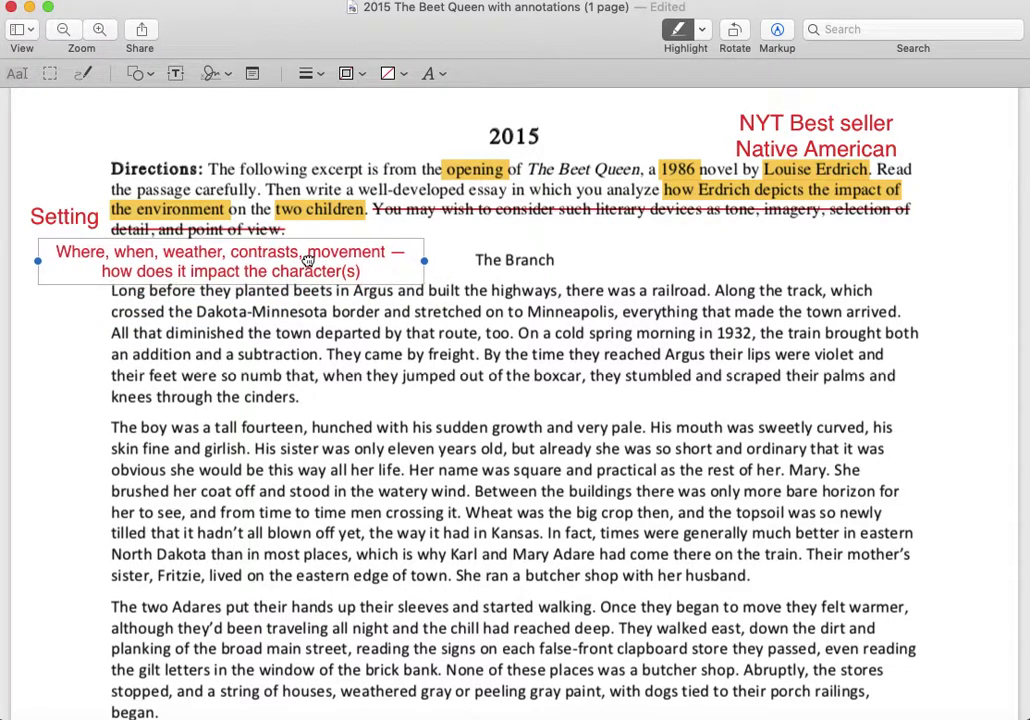
{"action": "left_click", "coordinate": [446, 296]}
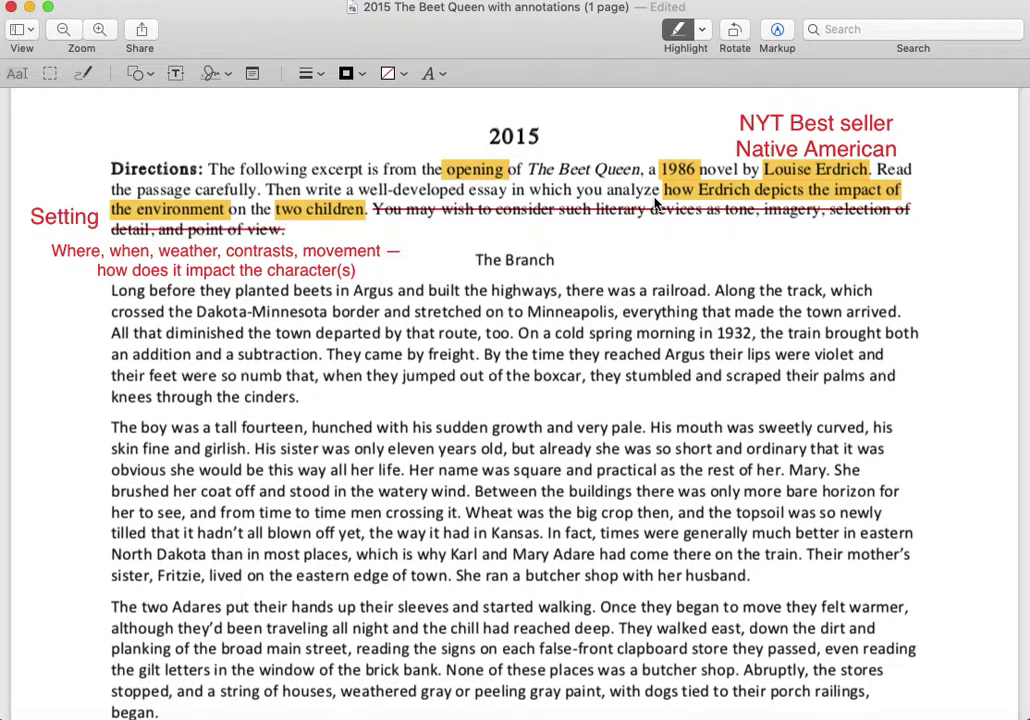
Place a red 'Big Question / Little Question' note right of the struck-through directions line.
{"action": "left_click", "coordinate": [175, 73]}
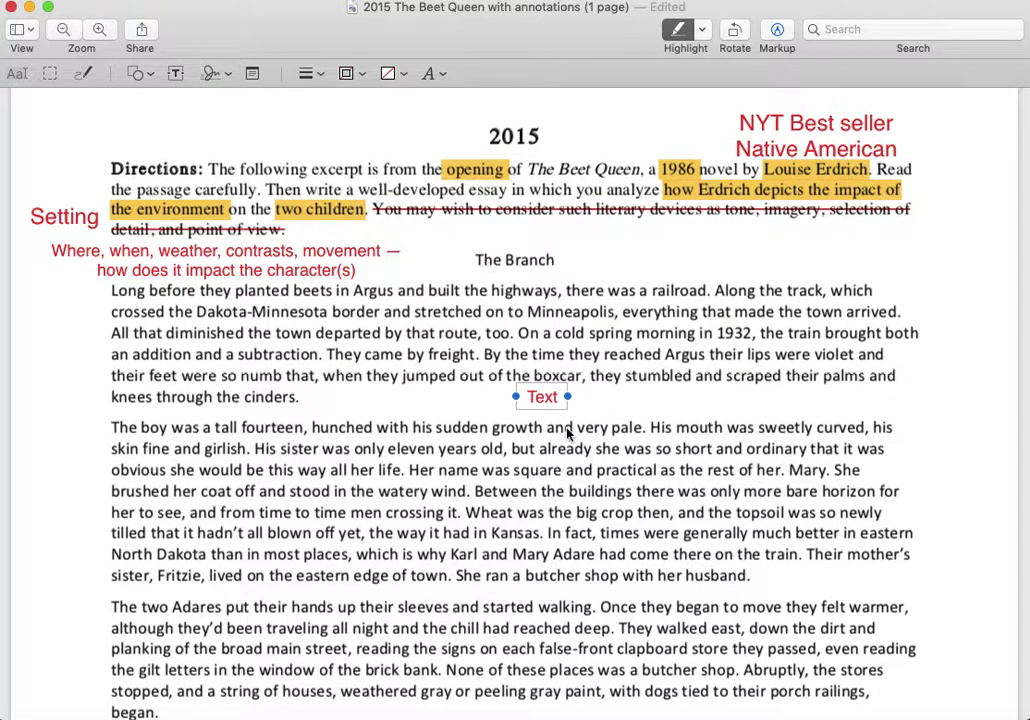
{"action": "left_click_drag", "start_coordinate": [538, 385], "coordinate": [954, 239]}
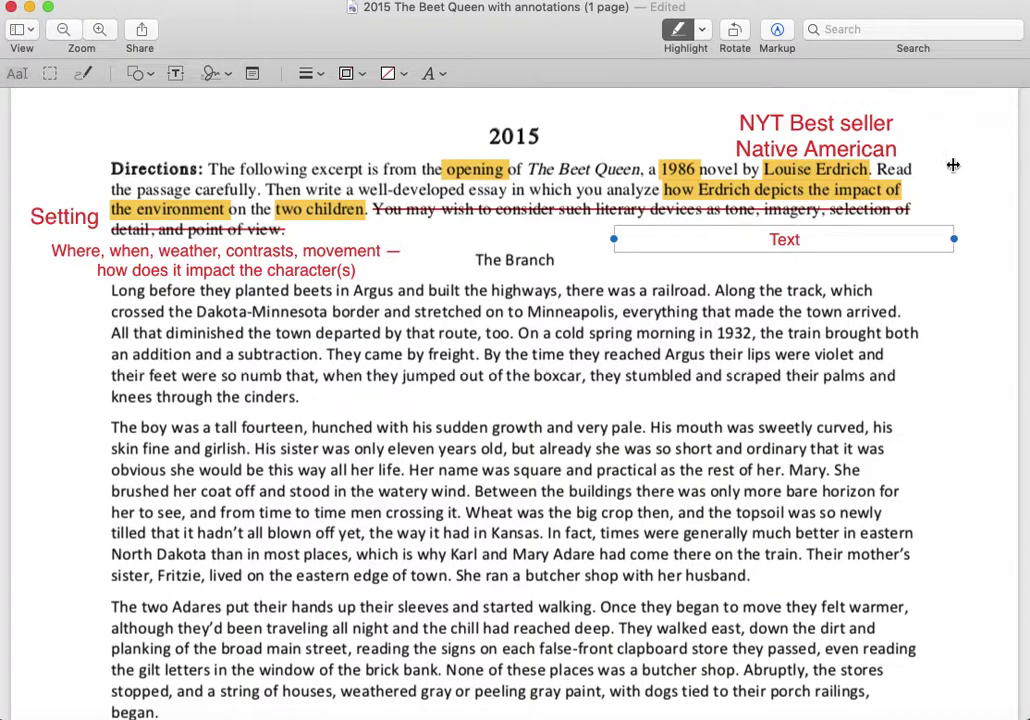
{"action": "double_click", "coordinate": [806, 241]}
{"action": "type", "text": "Big Q"}
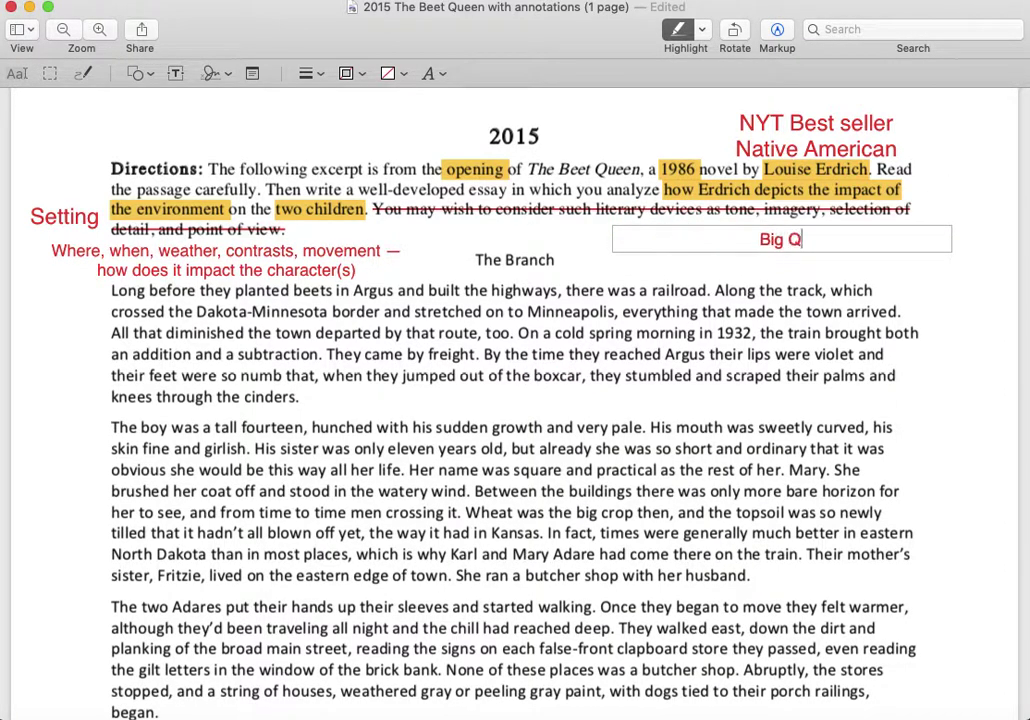
{"action": "type", "text": "uestion / Little Ques"}
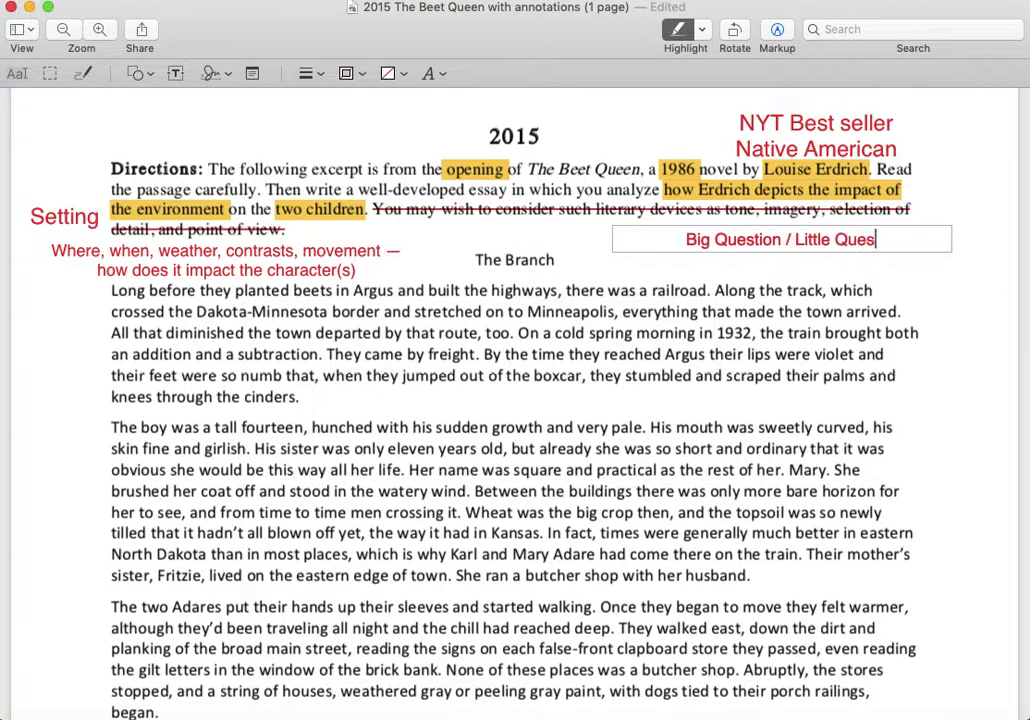
{"action": "type", "text": "tion"}
{"action": "left_click", "coordinate": [650, 427]}
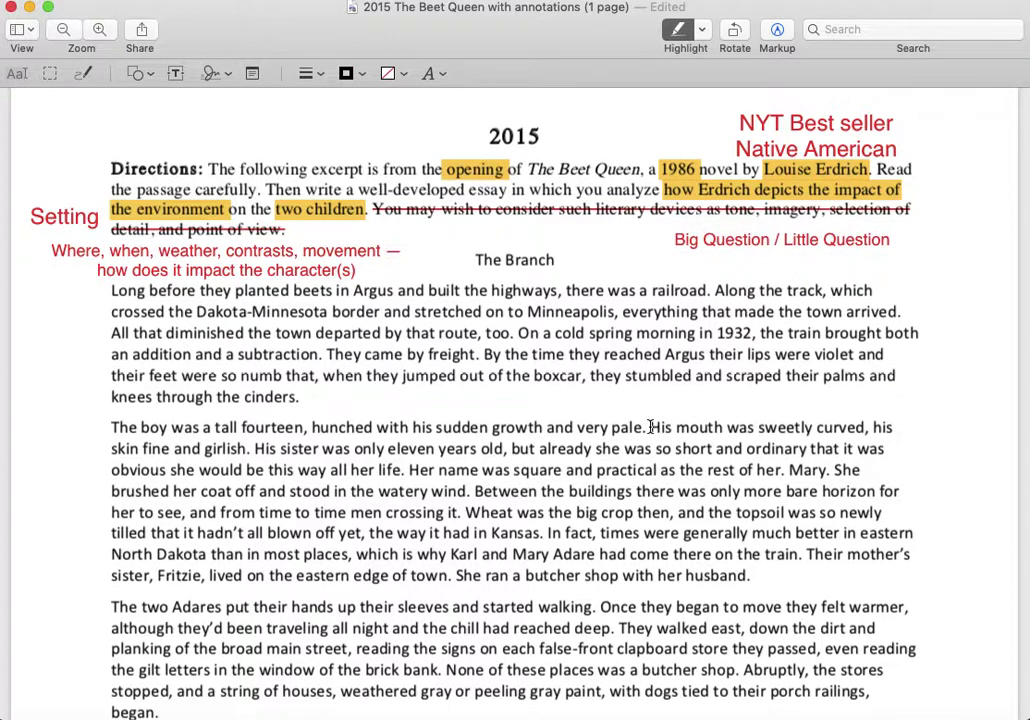
Highlight Argus, railroad, Dakota-Minnesota, 1932, 'an addition and a subtraction' and 'They' in yellow.
{"action": "scroll", "coordinate": [650, 427], "scroll_direction": "down", "scroll_amount": 2}
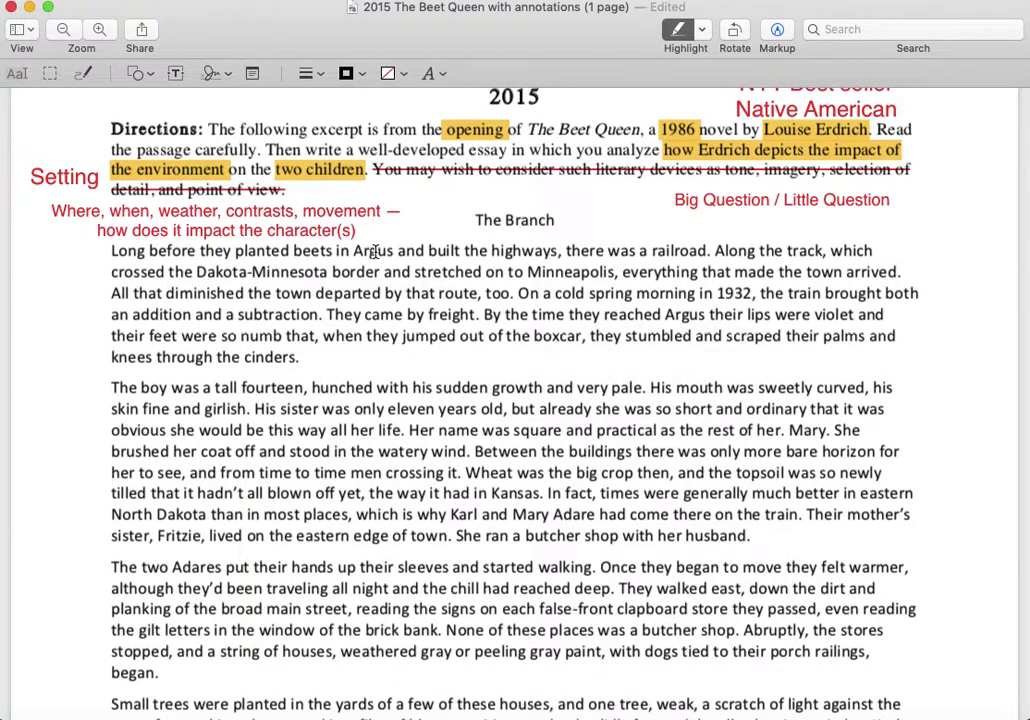
{"action": "double_click", "coordinate": [375, 252]}
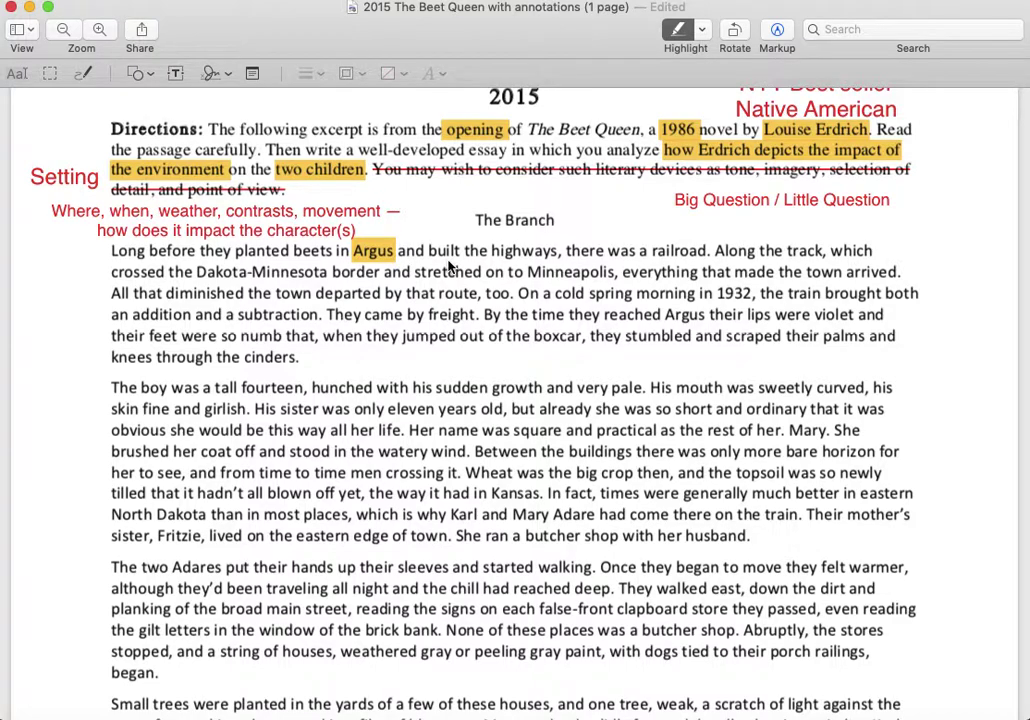
{"action": "double_click", "coordinate": [677, 254]}
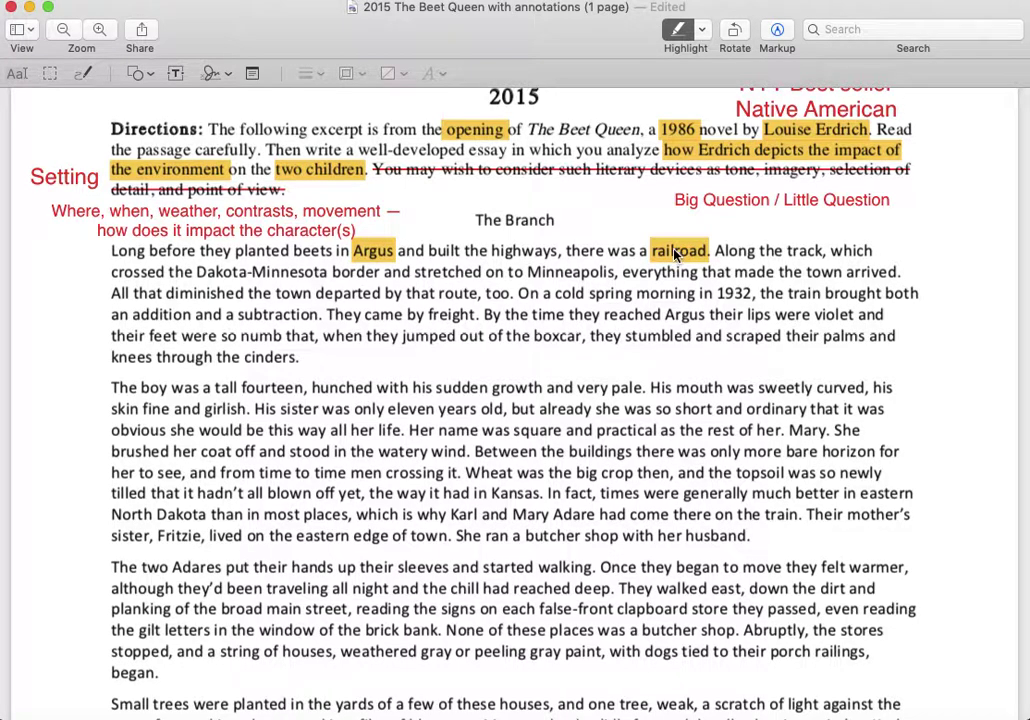
{"action": "left_click_drag", "start_coordinate": [197, 272], "coordinate": [330, 281]}
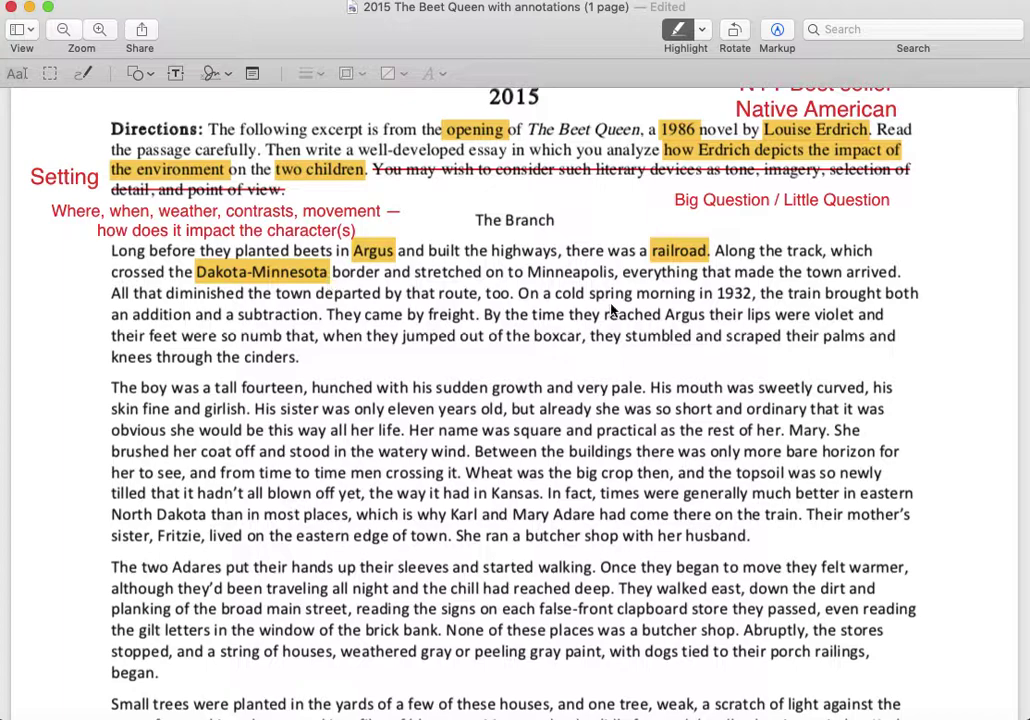
{"action": "double_click", "coordinate": [735, 293]}
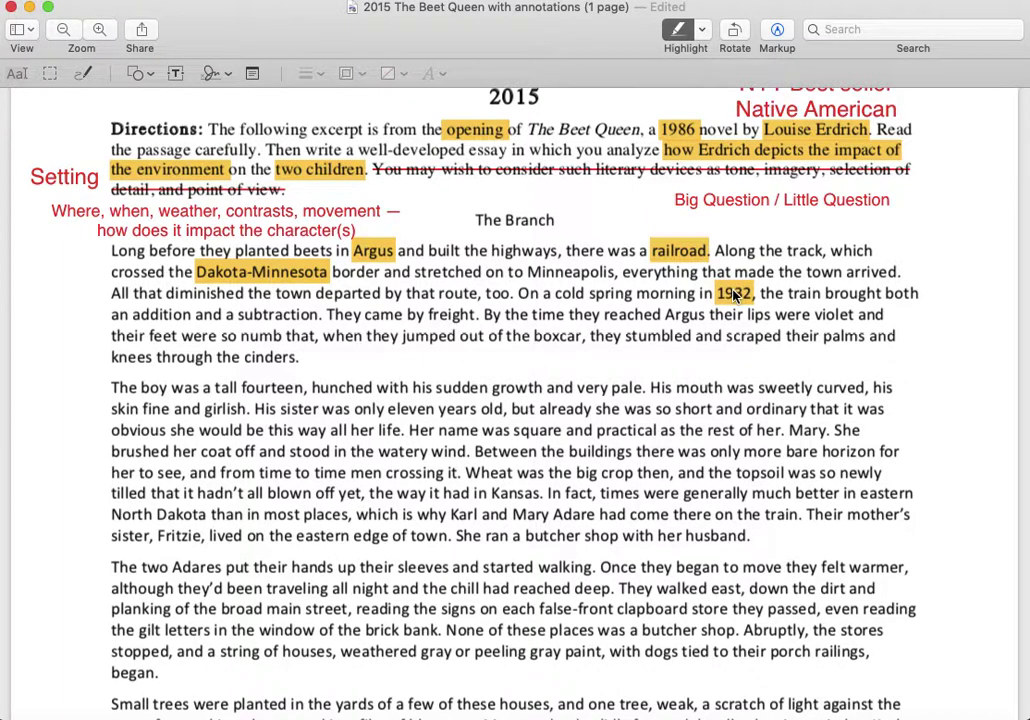
{"action": "left_click_drag", "start_coordinate": [112, 316], "coordinate": [320, 318]}
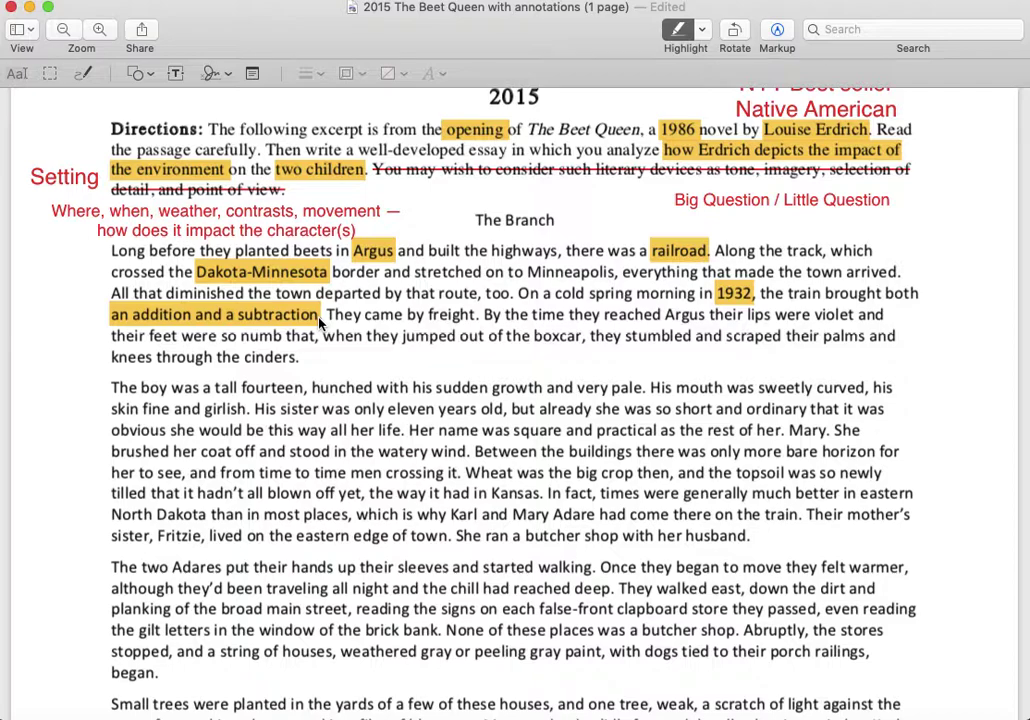
{"action": "left_click_drag", "start_coordinate": [326, 316], "coordinate": [348, 318]}
{"action": "scroll", "coordinate": [300, 322], "scroll_direction": "down", "scroll_amount": 10}
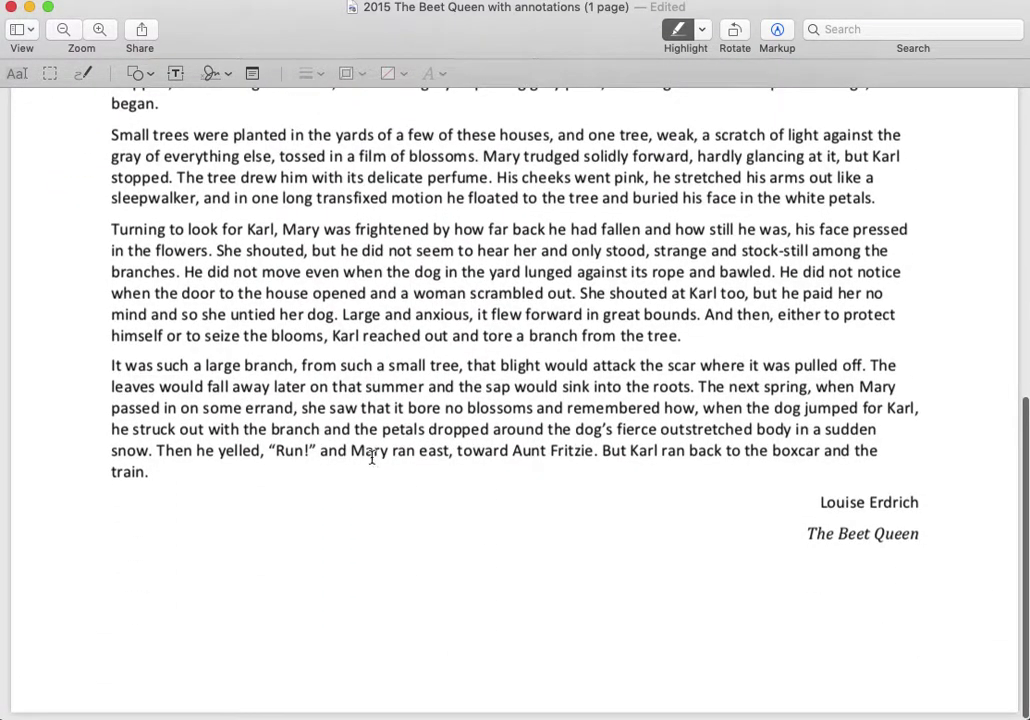
Highlight 'Mary ran east' and 'But Karl ran back to the boxcar and the train.'.
{"action": "left_click_drag", "start_coordinate": [350, 451], "coordinate": [450, 457]}
{"action": "left_click_drag", "start_coordinate": [601, 451], "coordinate": [603, 461]}
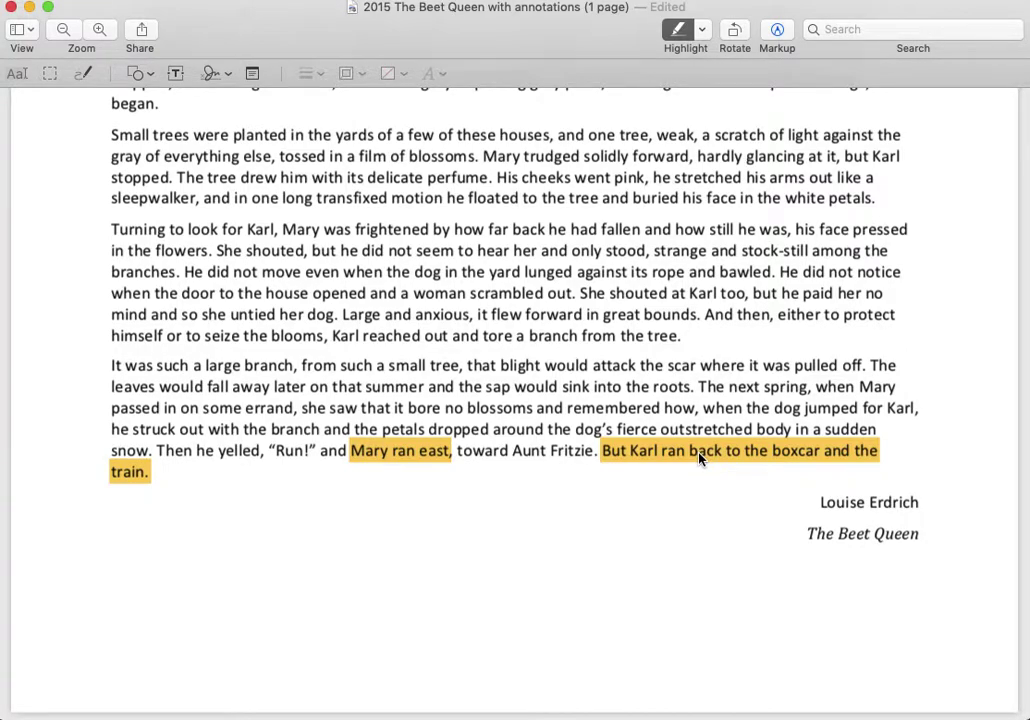
{"action": "scroll", "coordinate": [700, 457], "scroll_direction": "up", "scroll_amount": 10}
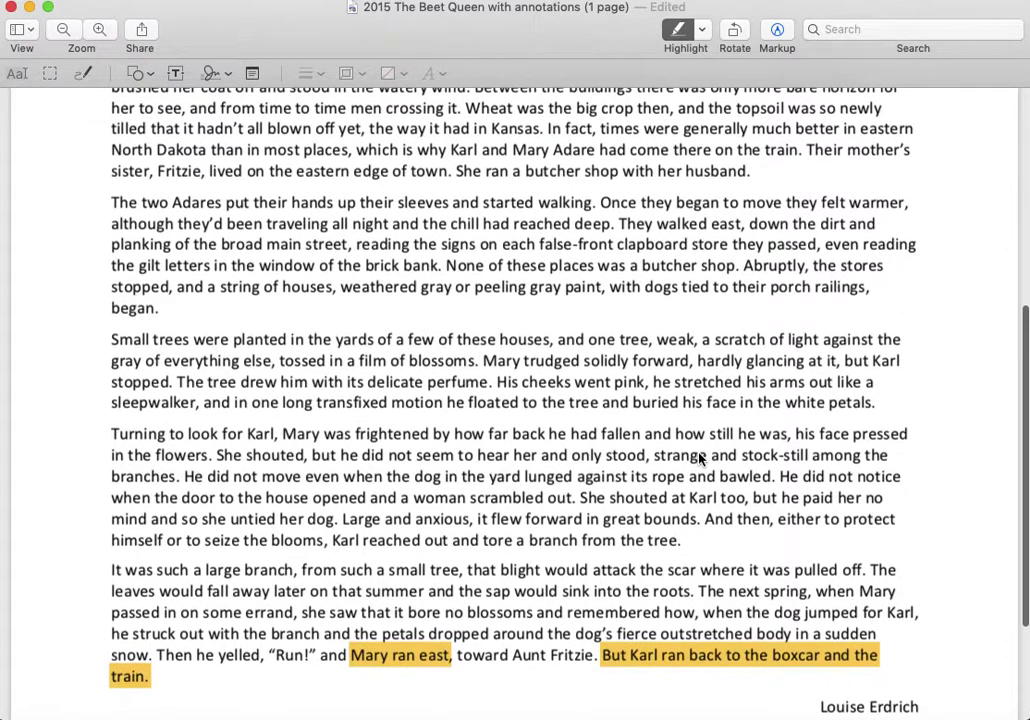
{"action": "scroll", "coordinate": [700, 458], "scroll_direction": "up", "scroll_amount": 3}
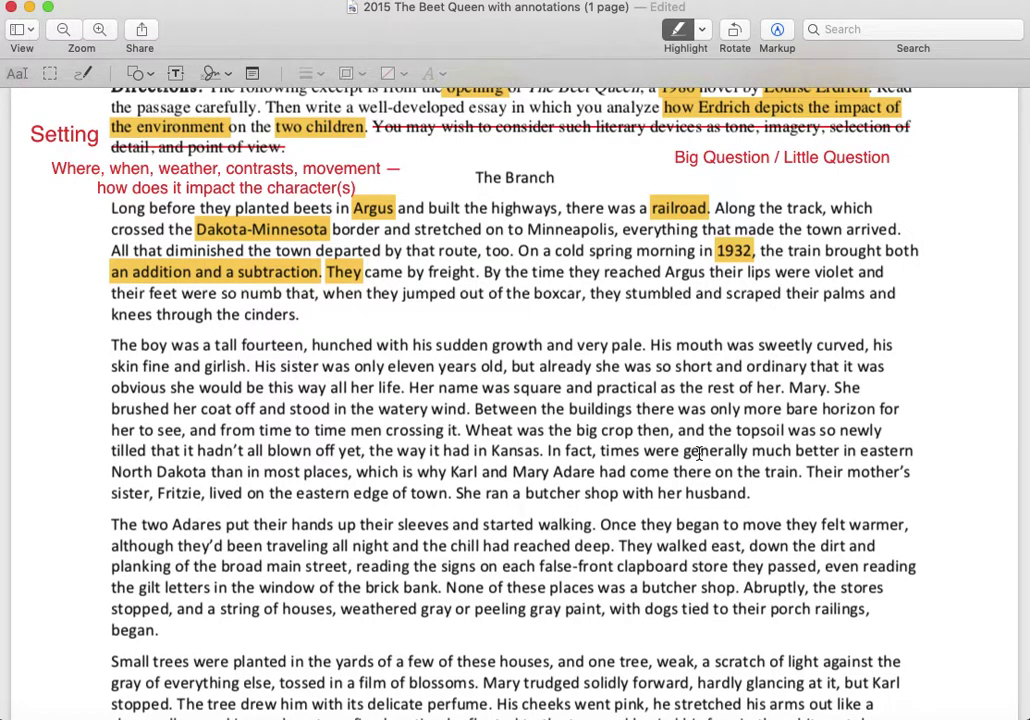
{"action": "scroll", "coordinate": [698, 452], "scroll_direction": "down", "scroll_amount": 7}
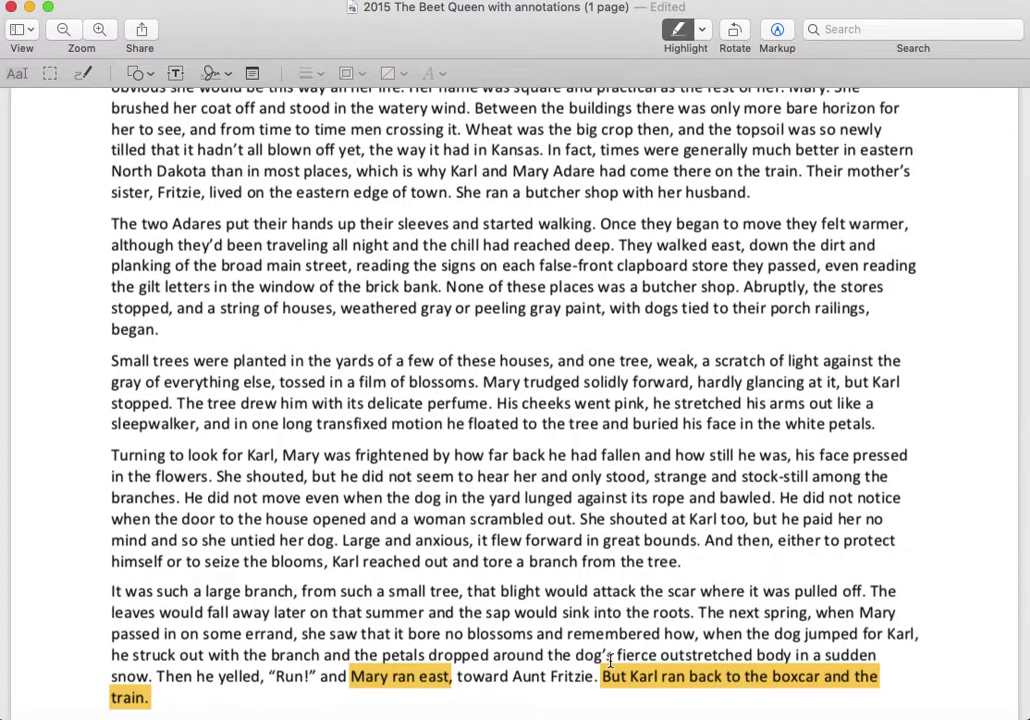
{"action": "scroll", "coordinate": [610, 660], "scroll_direction": "up", "scroll_amount": 1}
{"action": "scroll", "coordinate": [610, 660], "scroll_direction": "down", "scroll_amount": 2}
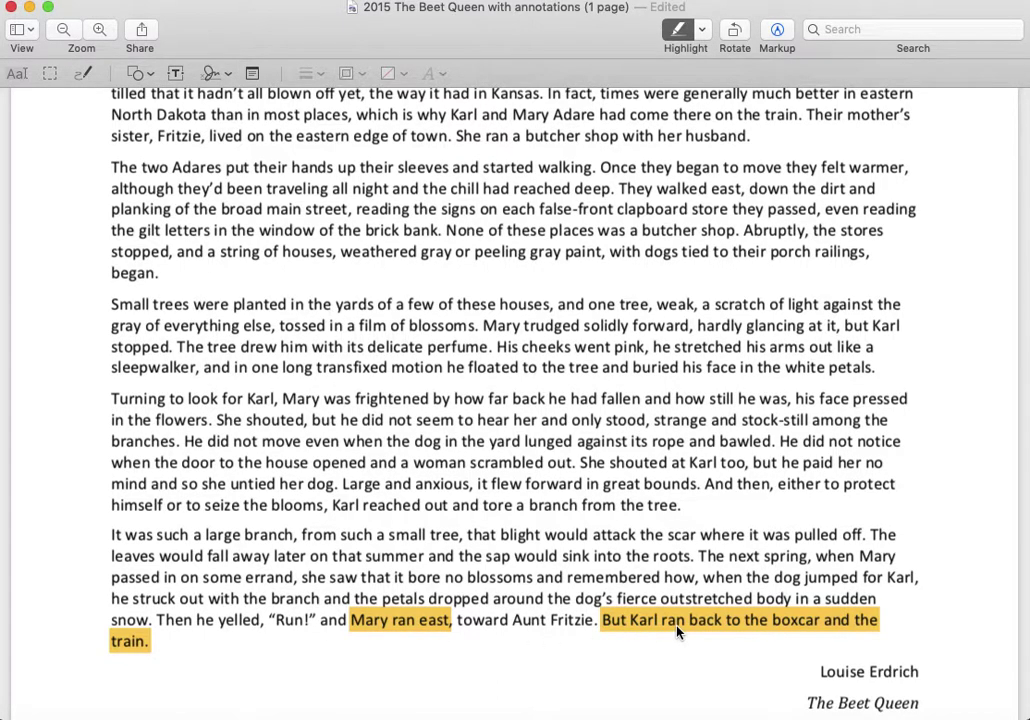
{"action": "scroll", "coordinate": [678, 630], "scroll_direction": "up", "scroll_amount": 5}
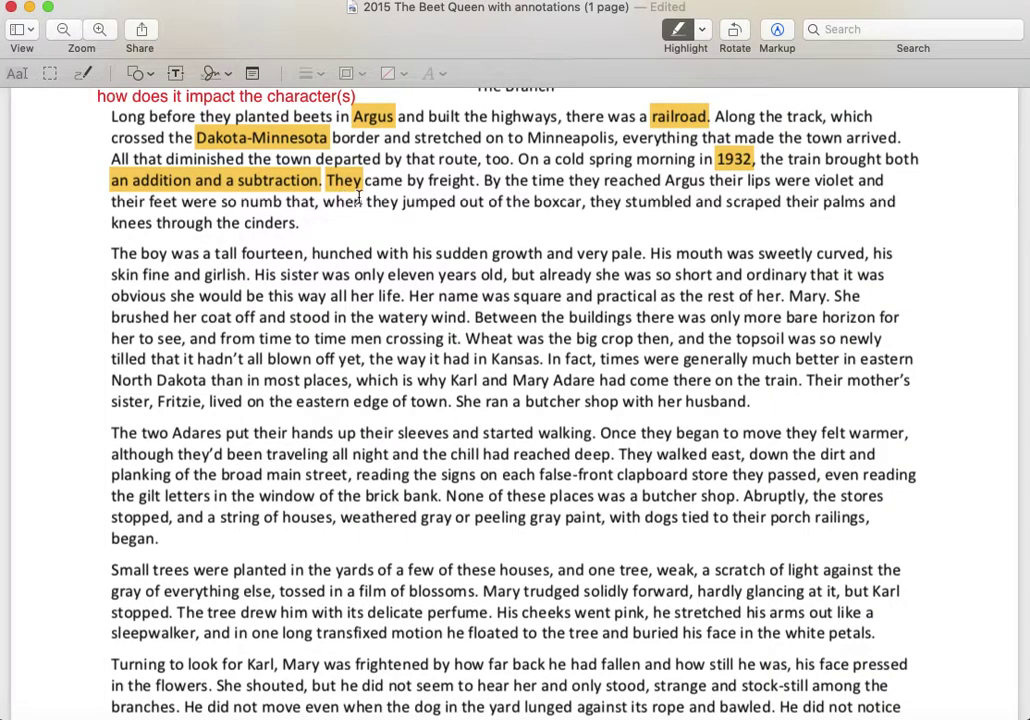
Highlight the sentence about reaching Argus and add a red 'Imagery / weather' note beneath it.
{"action": "left_click_drag", "start_coordinate": [484, 180], "coordinate": [481, 222]}
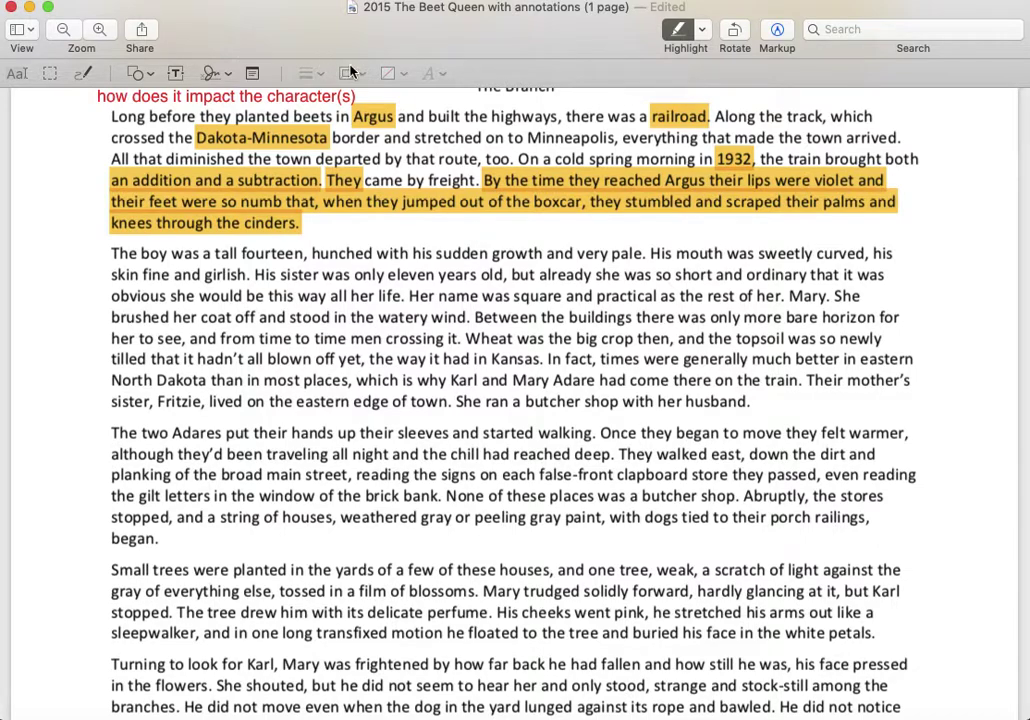
{"action": "left_click", "coordinate": [175, 73]}
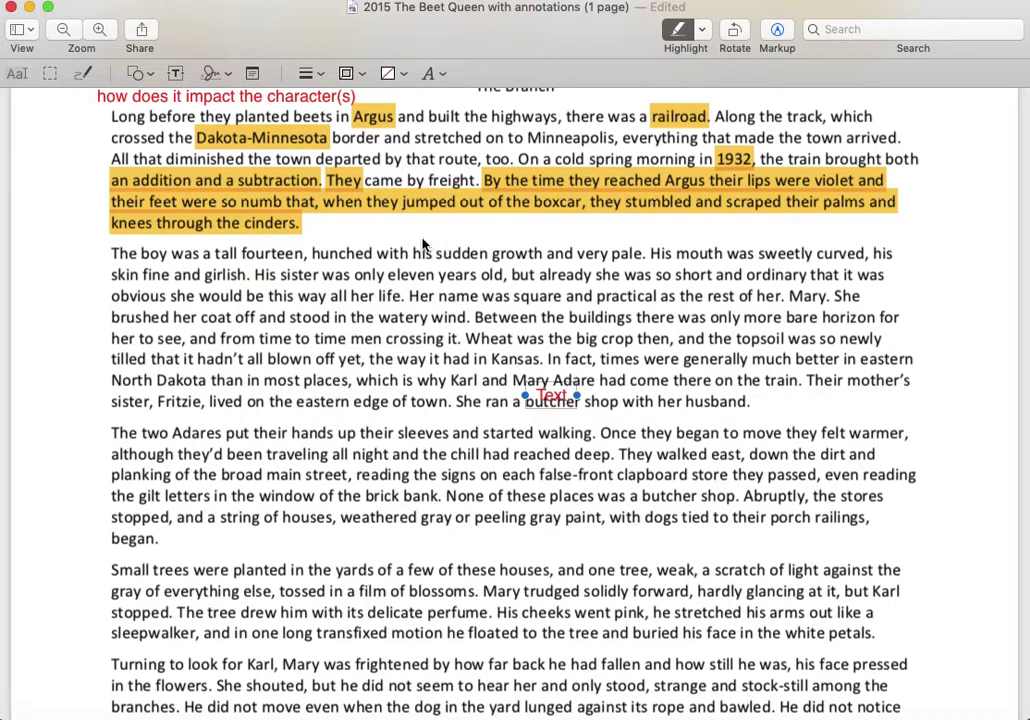
{"action": "mouse_move", "coordinate": [553, 383]}
{"action": "left_mouse_down"}
{"action": "mouse_move", "coordinate": [441, 294]}
{"action": "mouse_move", "coordinate": [370, 217]}
{"action": "left_mouse_up"}
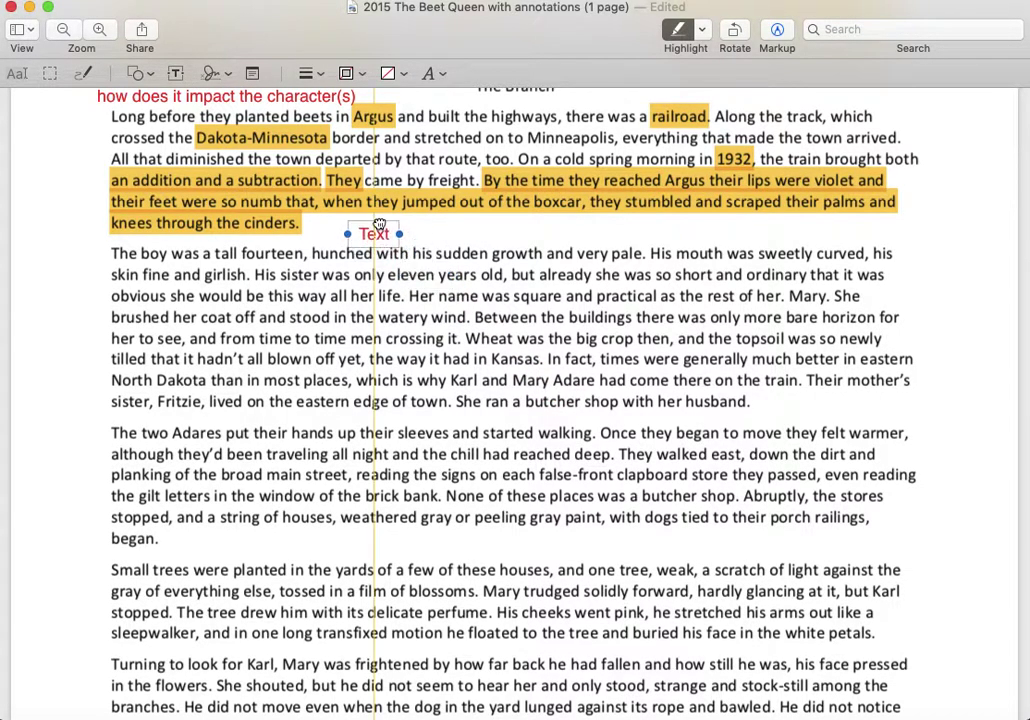
{"action": "double_click", "coordinate": [370, 230]}
{"action": "type", "text": "Ima"}
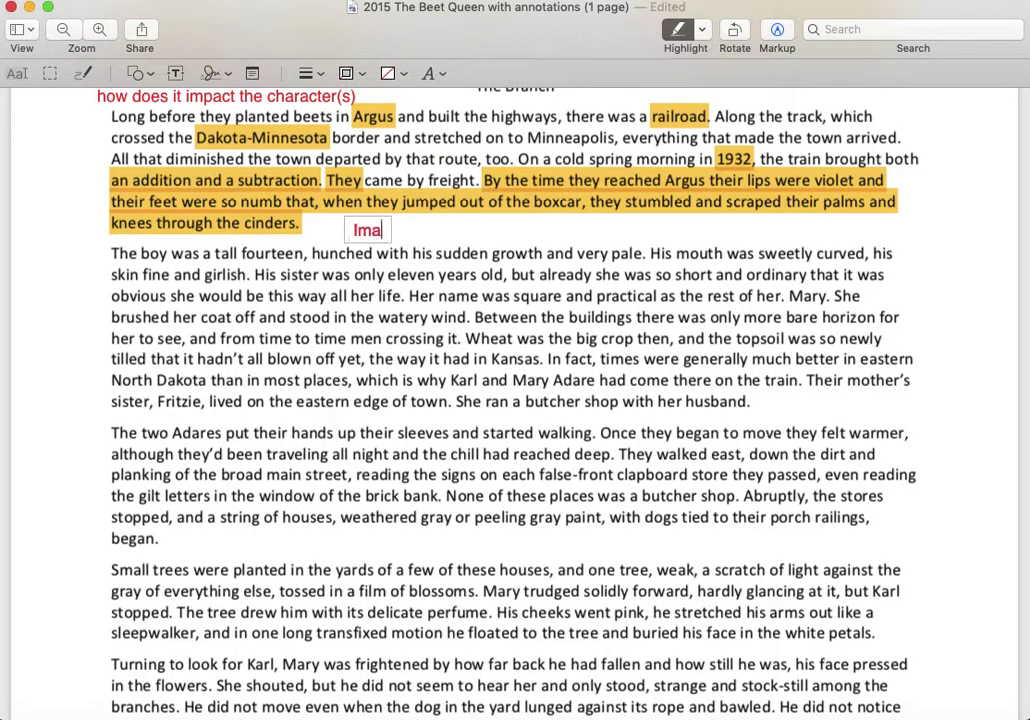
{"action": "type", "text": "gery / weather"}
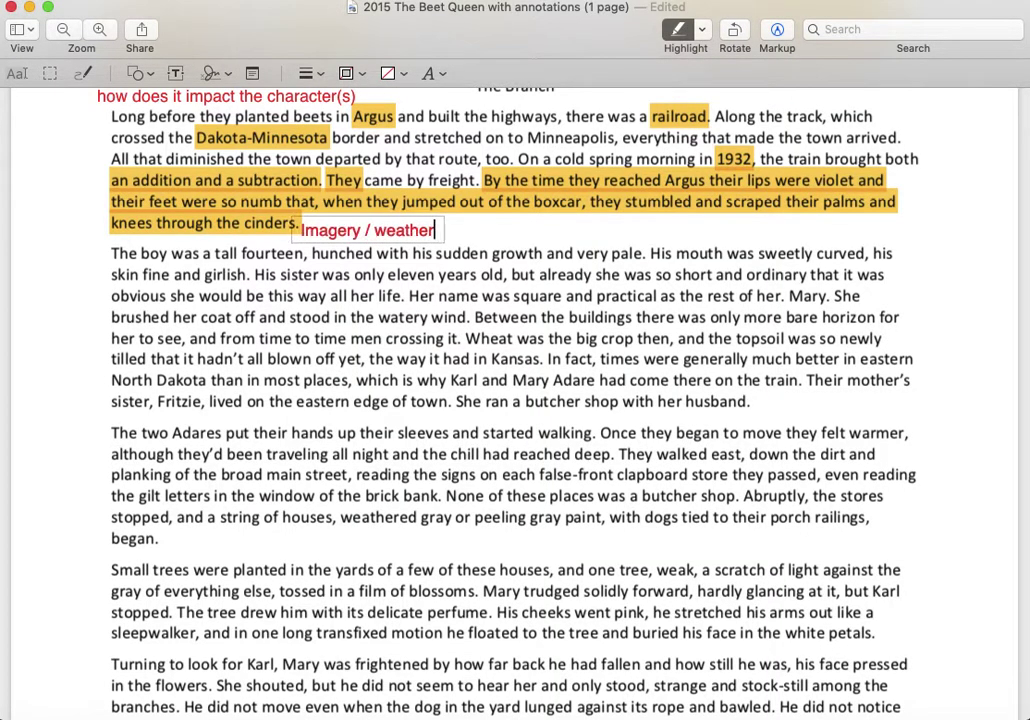
{"action": "left_click_drag", "start_coordinate": [431, 222], "coordinate": [445, 216]}
{"action": "left_click", "coordinate": [507, 236]}
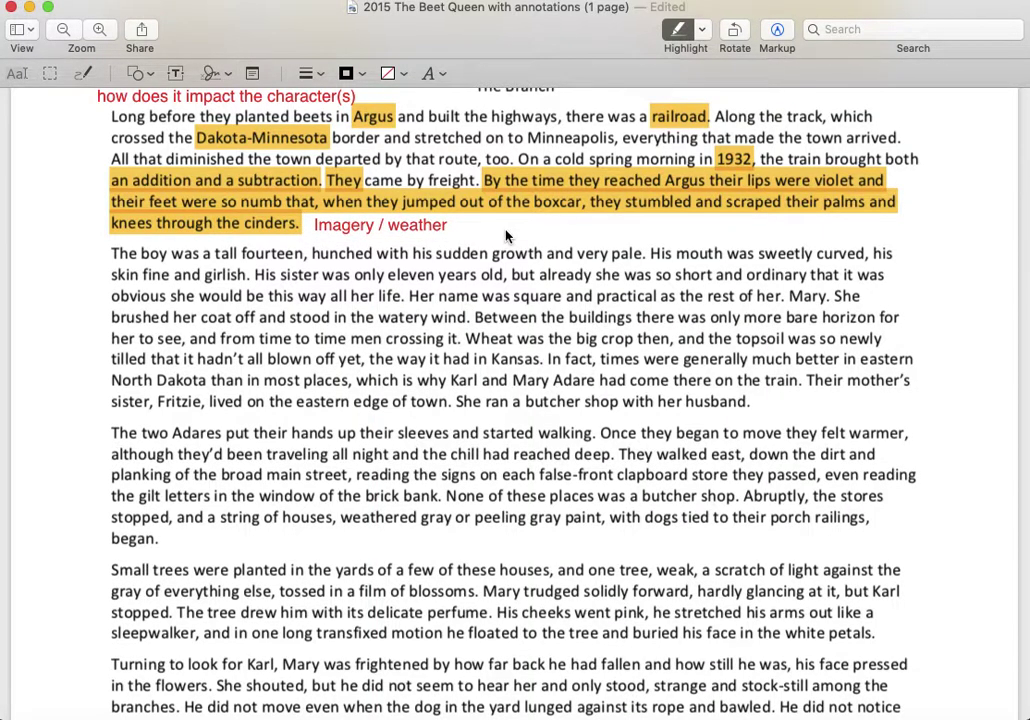
Widen the note onto one line and extend it to 'Imagery / weather / season'.
{"action": "double_click", "coordinate": [432, 229]}
{"action": "left_click_drag", "start_coordinate": [459, 223], "coordinate": [616, 223]}
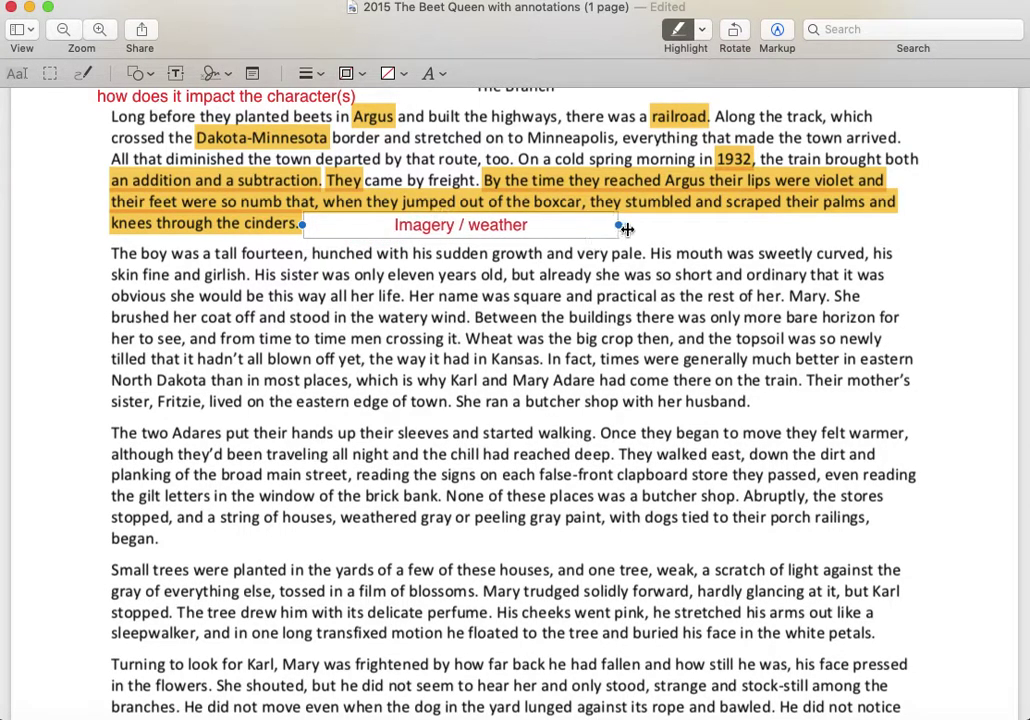
{"action": "double_click", "coordinate": [564, 222]}
{"action": "key", "text": "Escape"}
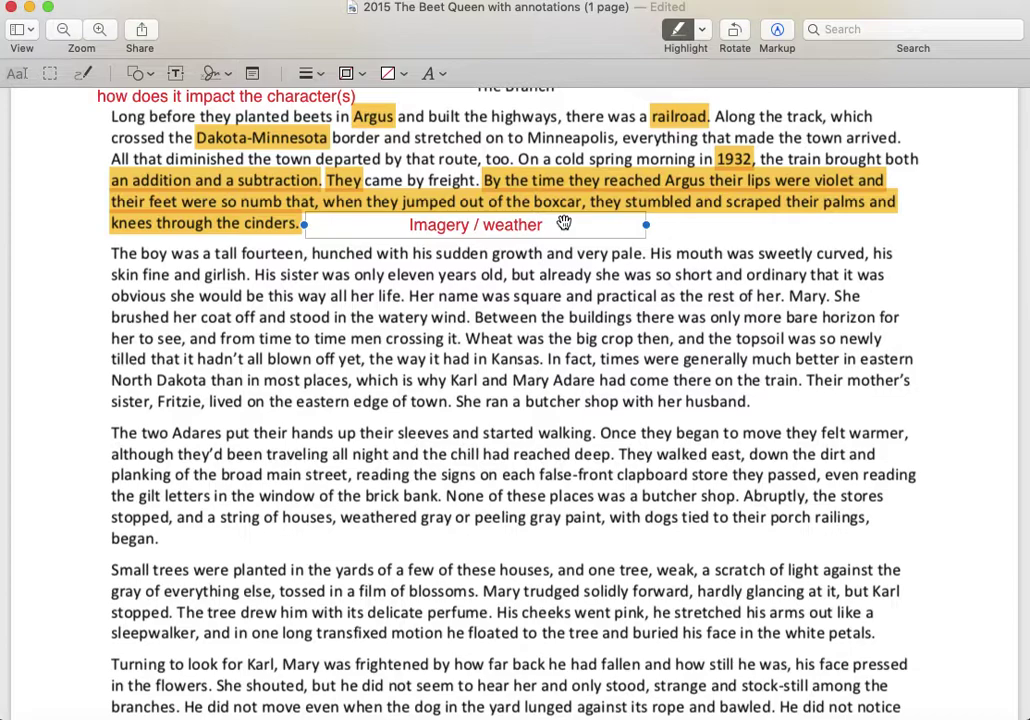
{"action": "double_click", "coordinate": [541, 225]}
{"action": "left_click", "coordinate": [544, 228]}
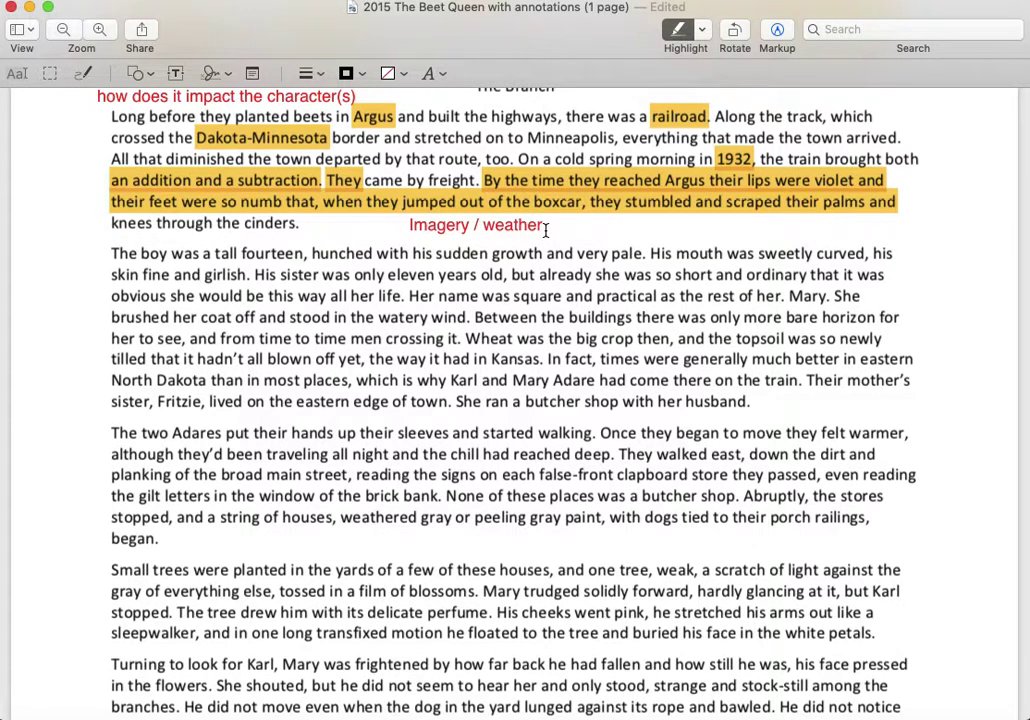
{"action": "double_click", "coordinate": [546, 228]}
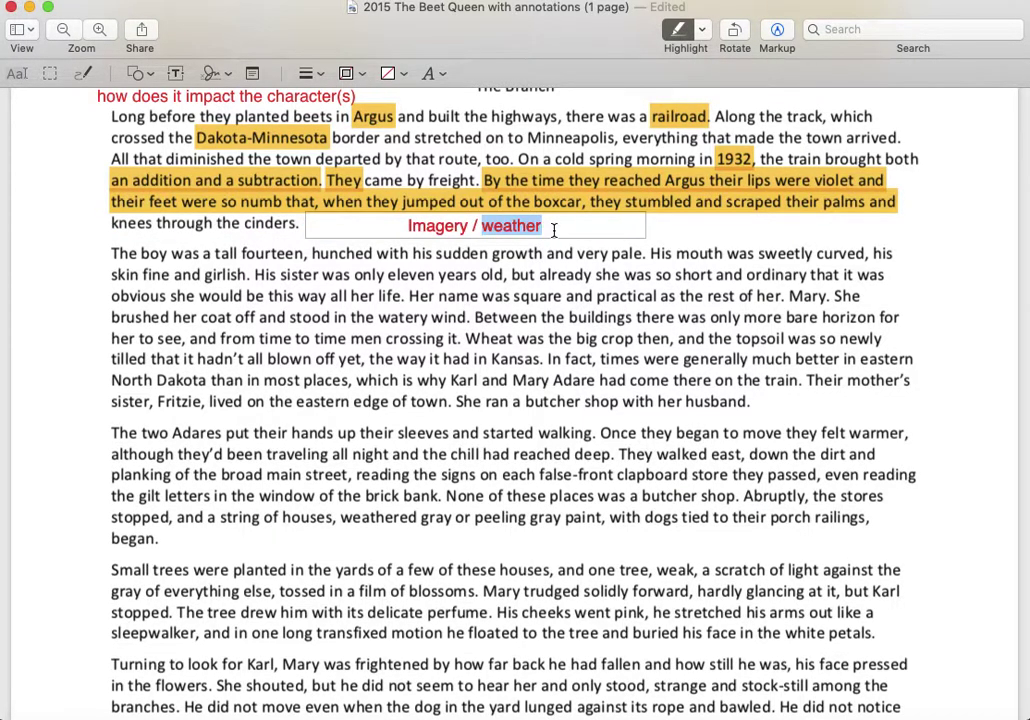
{"action": "type", "text": "weather / season"}
{"action": "left_click", "coordinate": [618, 281]}
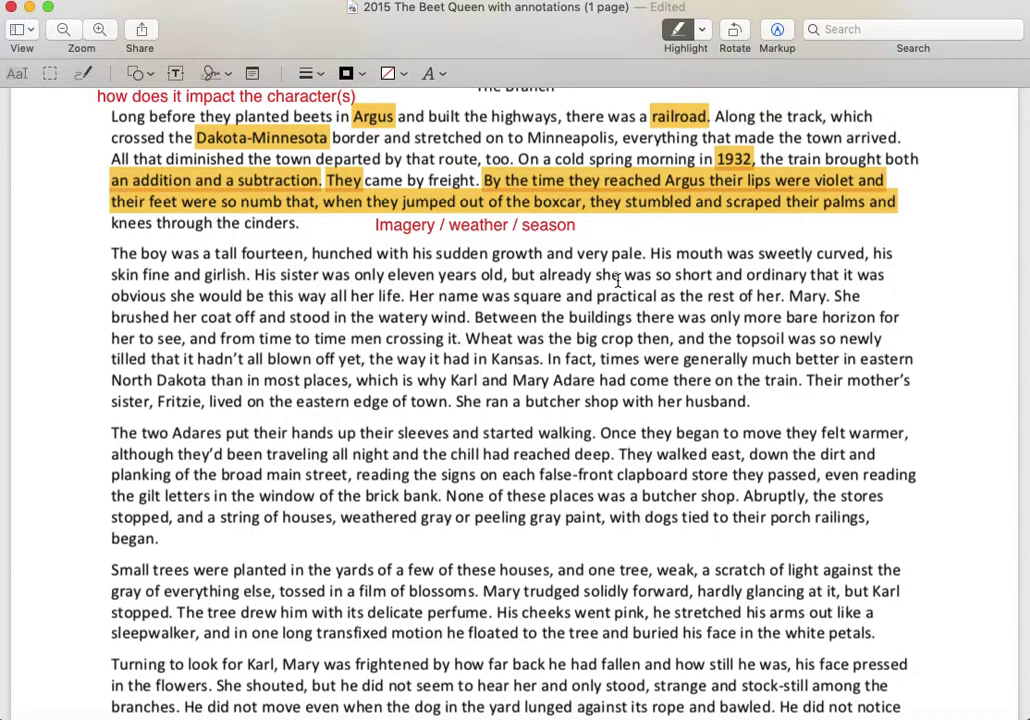